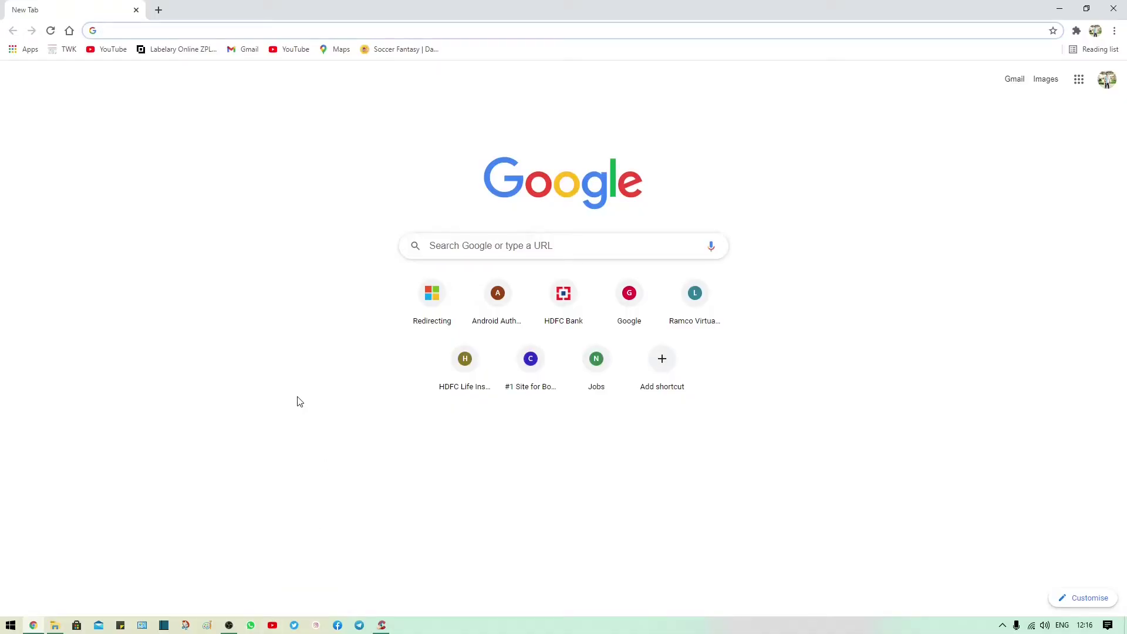
Step: Load glowroad.com, log in as a supplier, and go to Products & Inventory > Excel Upload (New Products Upload)
type("g")
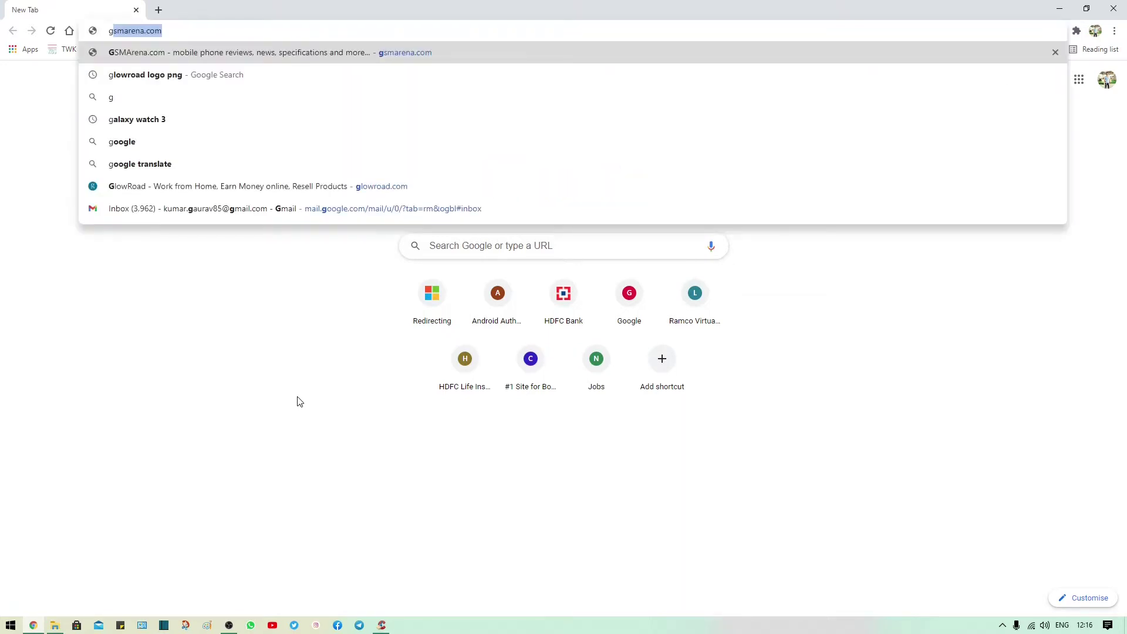
type("lowroad.com")
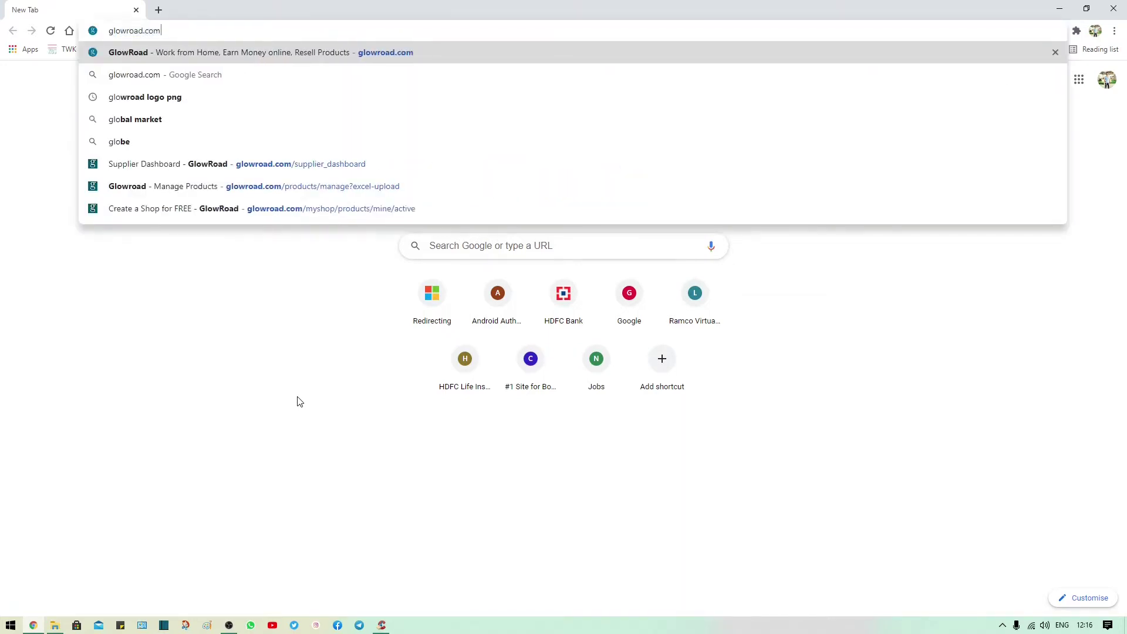
key("Return")
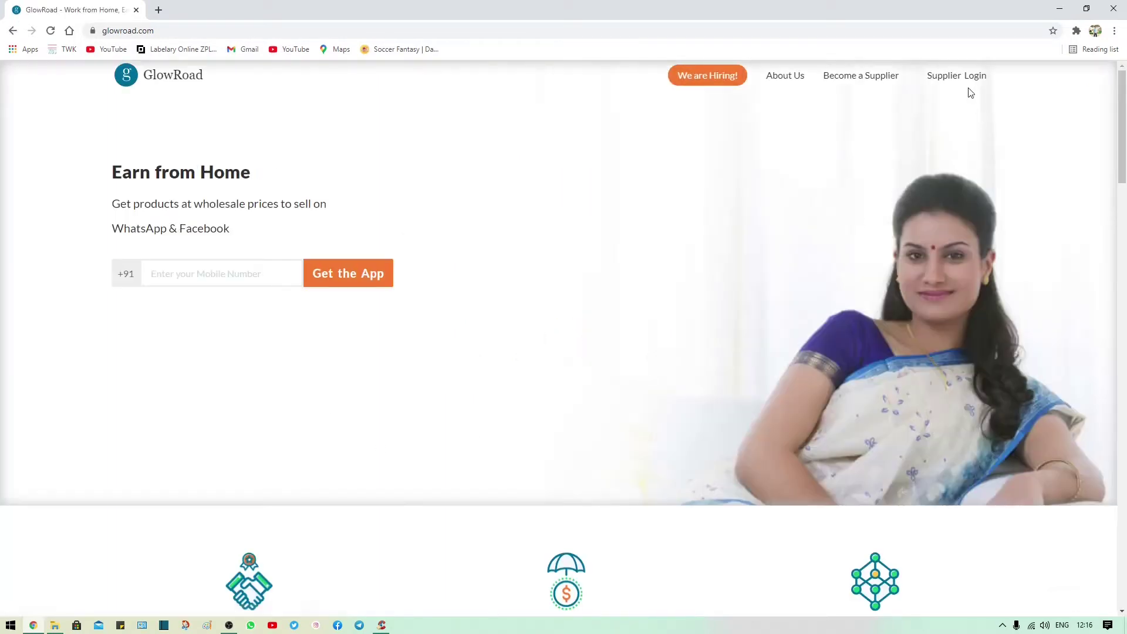
left_click(968, 78)
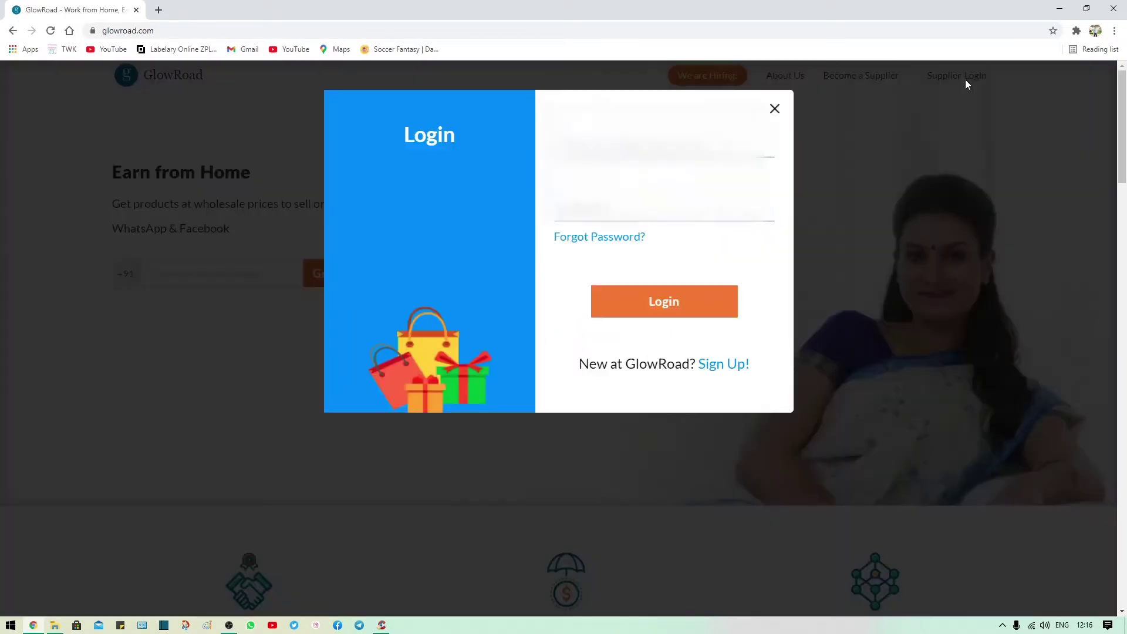
left_click(684, 304)
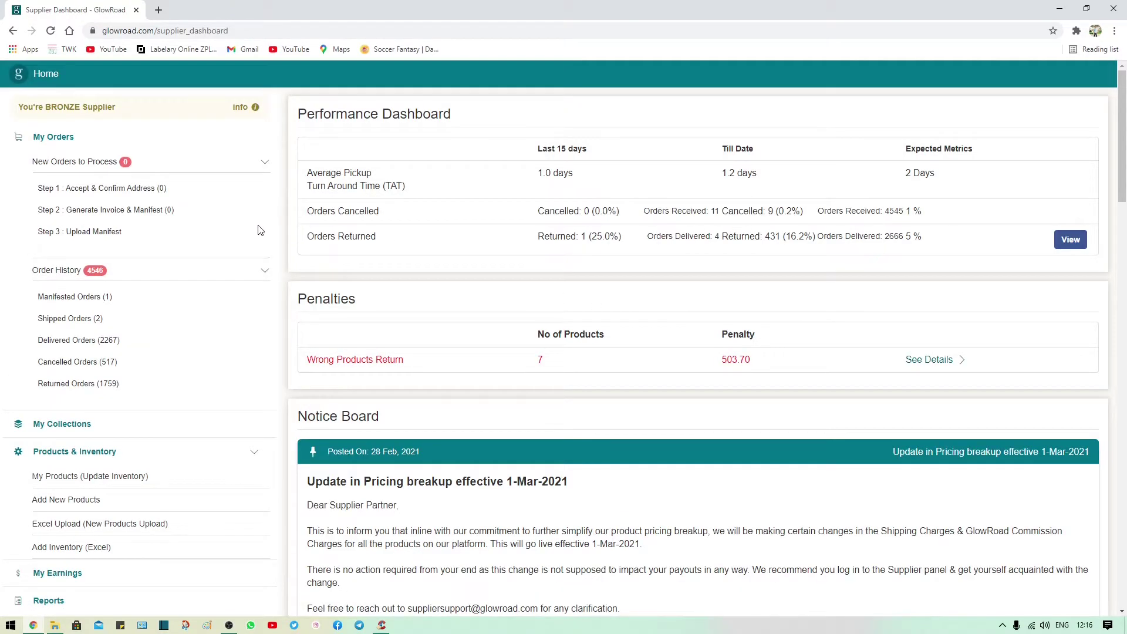
scroll(194, 247, "down", 2)
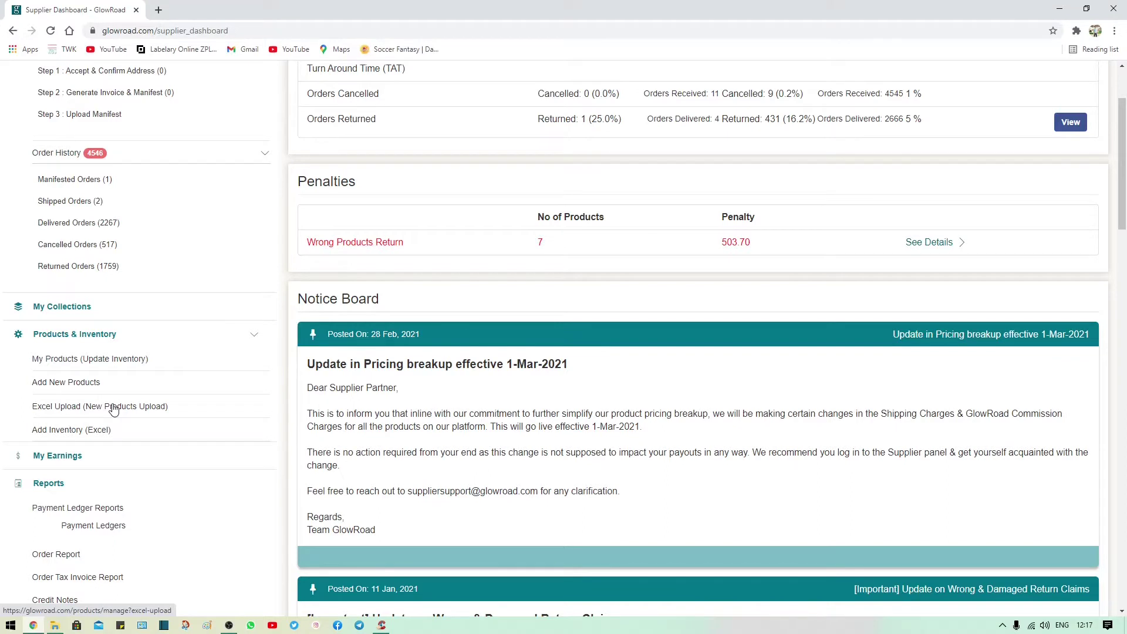
left_click(114, 407)
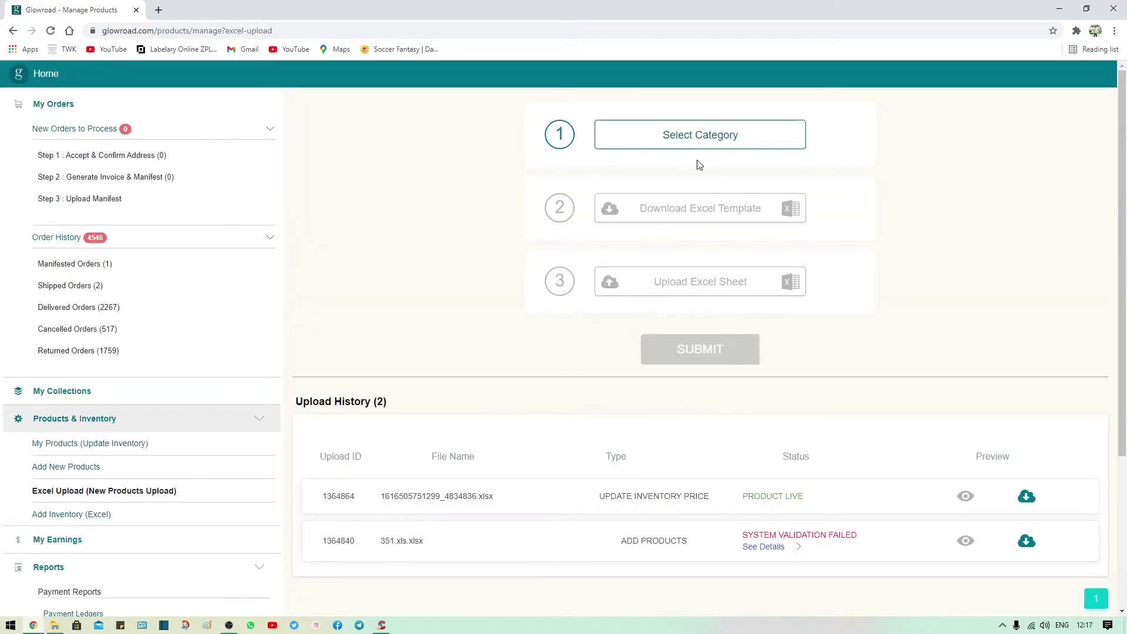
Step: Pick Women > Footwear > Slippers & Flip Flops and download its Excel template, dismissing the save prompt
left_click(700, 136)
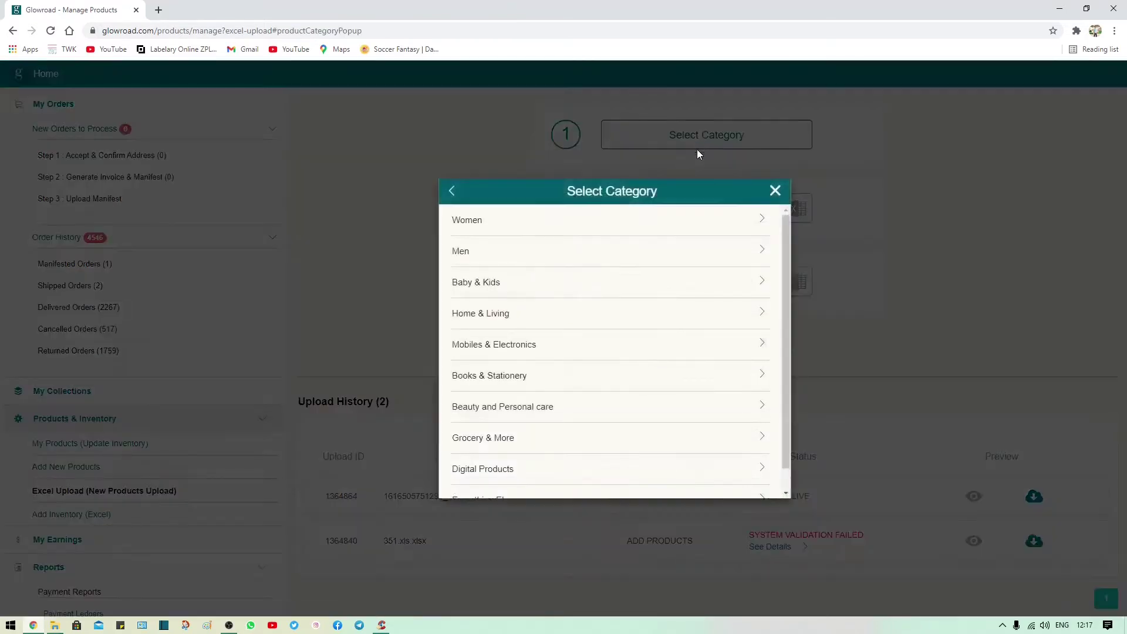
left_click(477, 224)
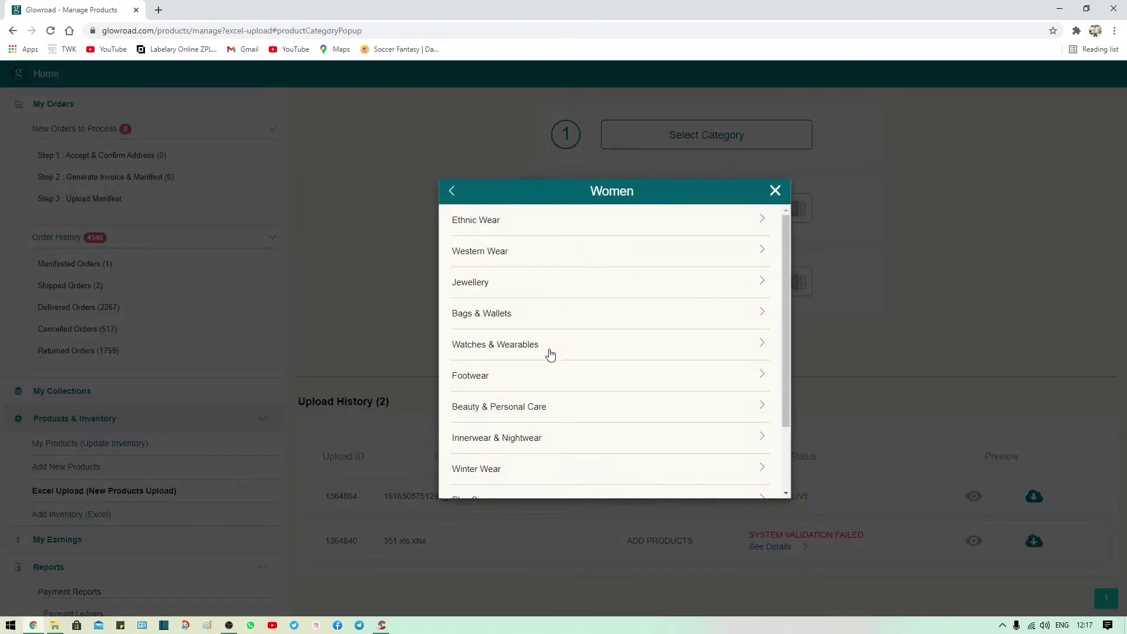
left_click(520, 376)
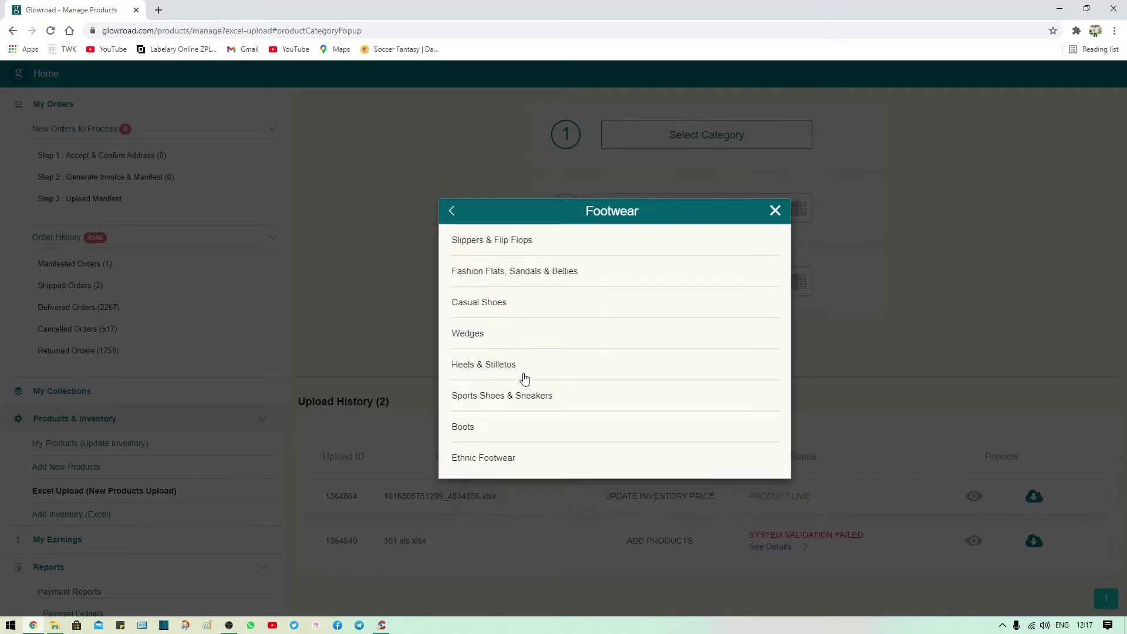
left_click(499, 243)
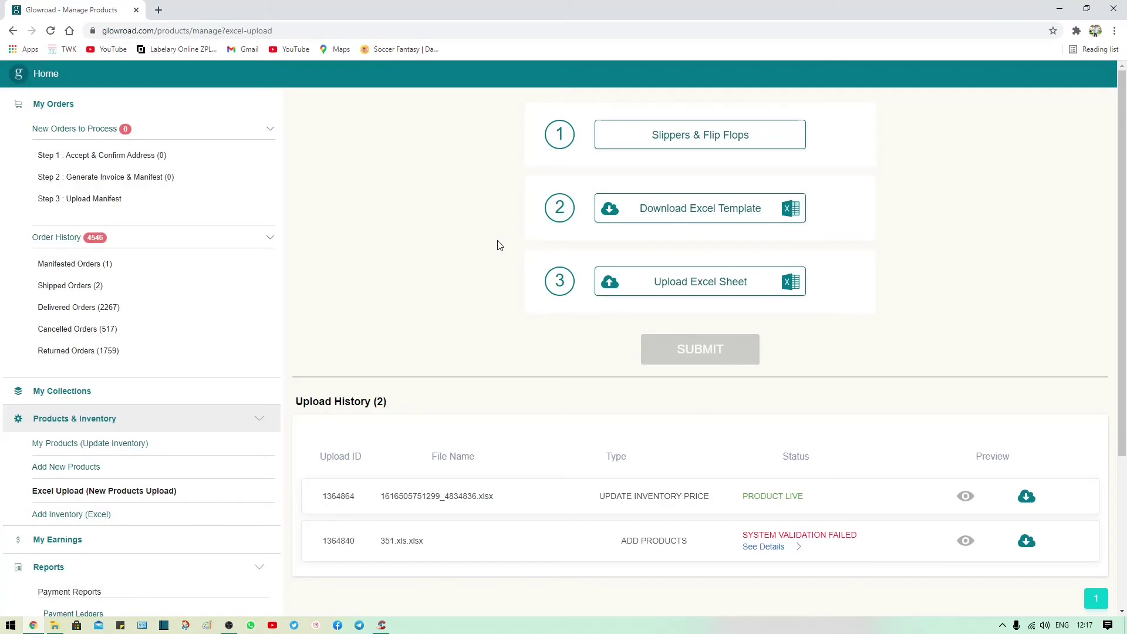
left_click(708, 213)
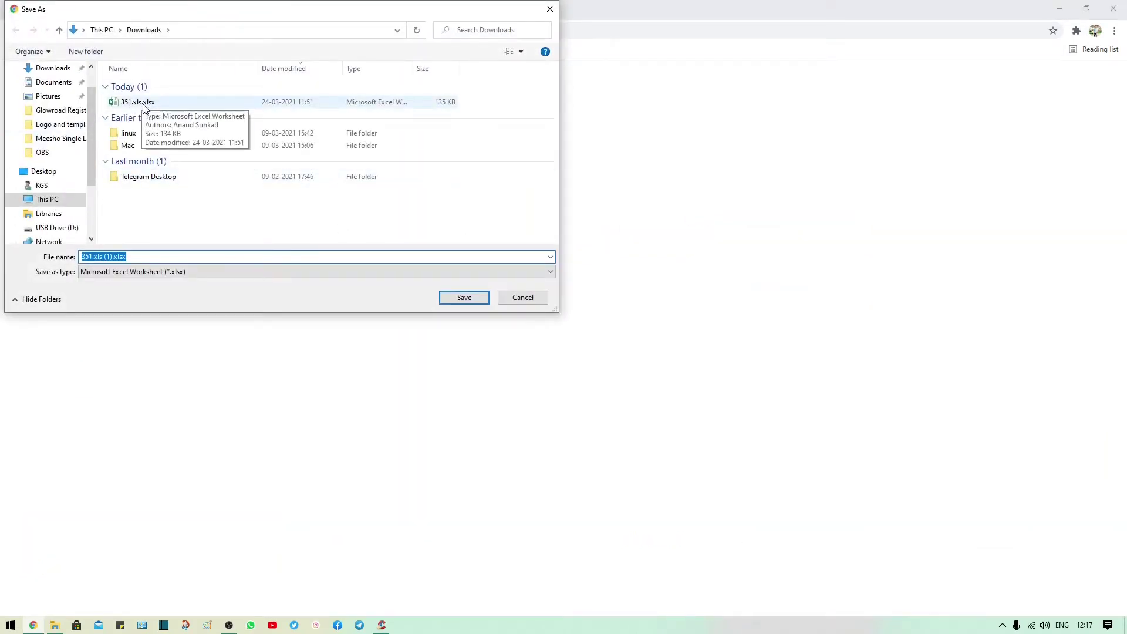
left_click(530, 301)
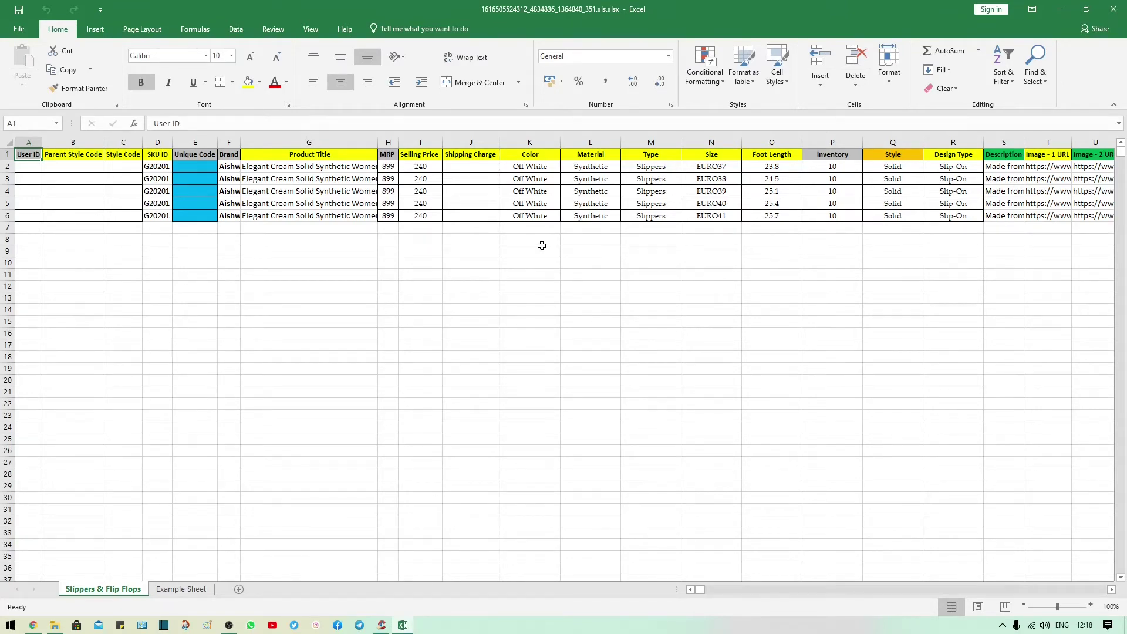
key("Down")
key("Down")
key("Down")
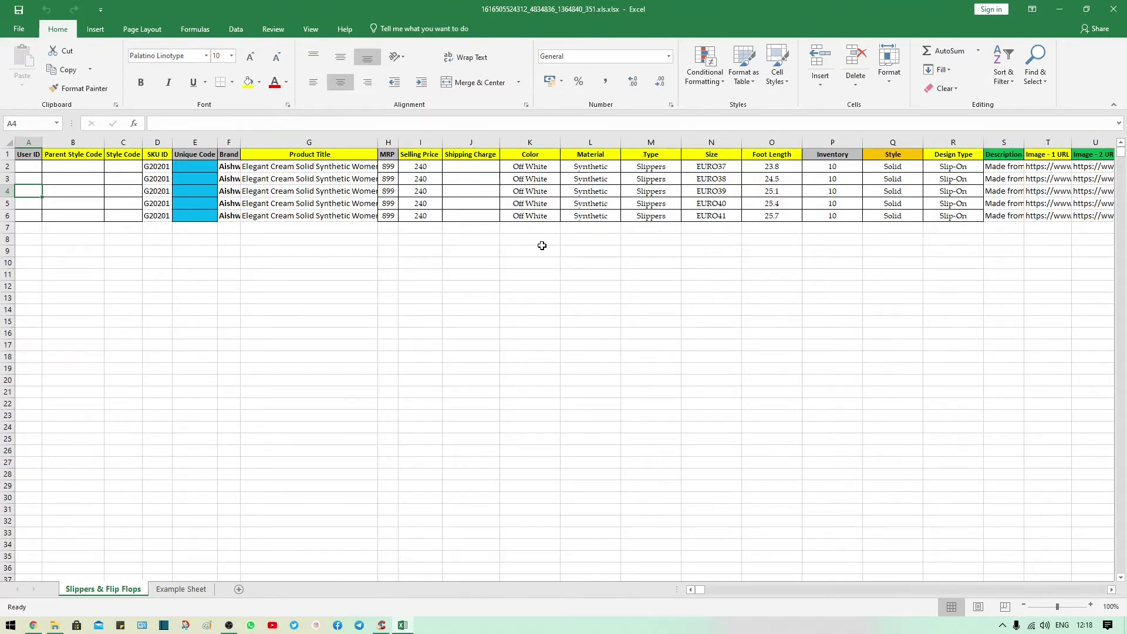
key("Up")
key("Up")
key("Up")
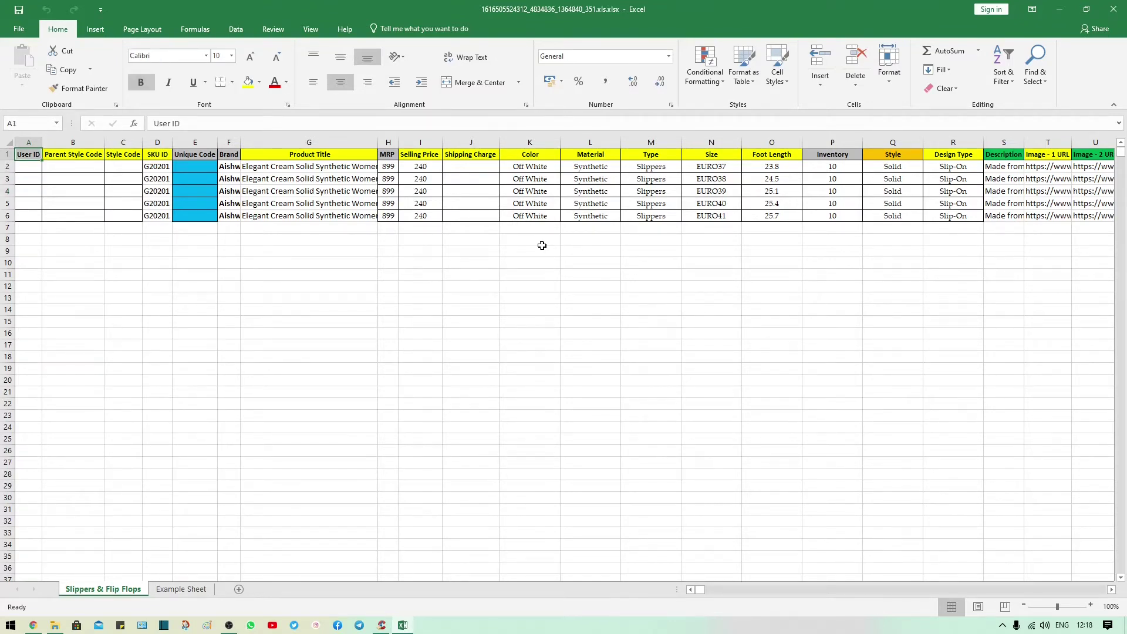
key("Down")
key("Down")
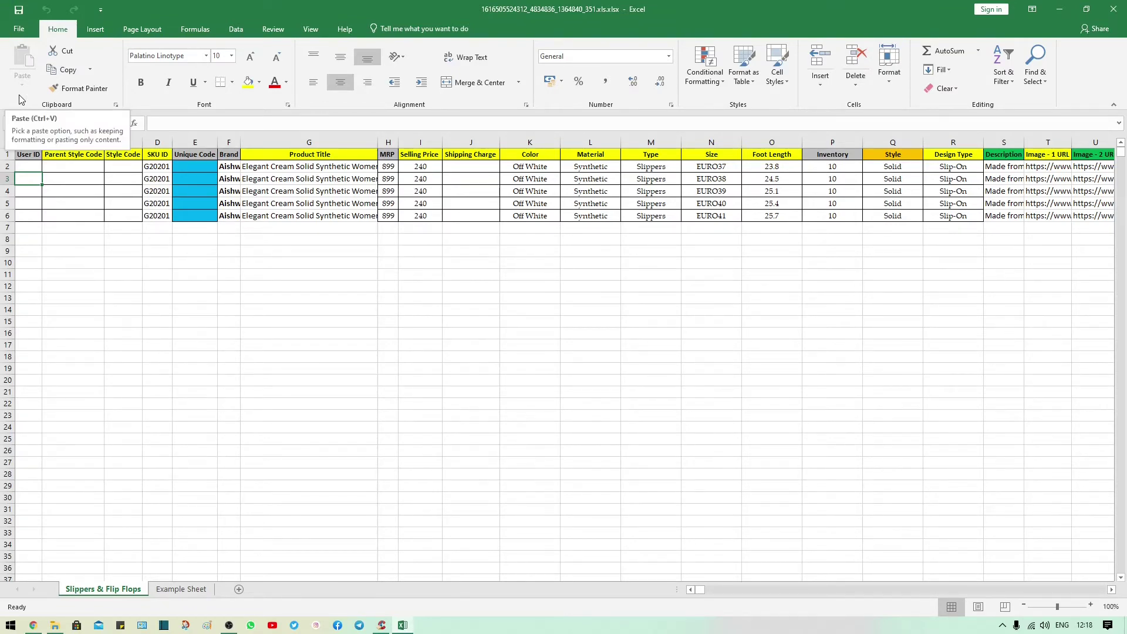
key("Right")
key("Right")
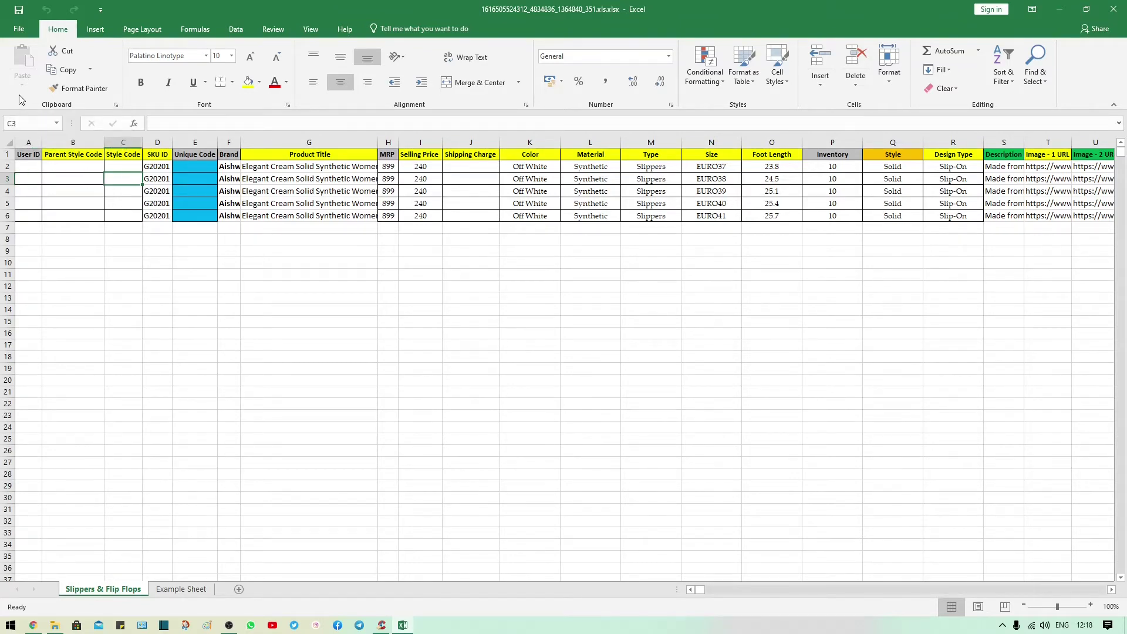
key("Left")
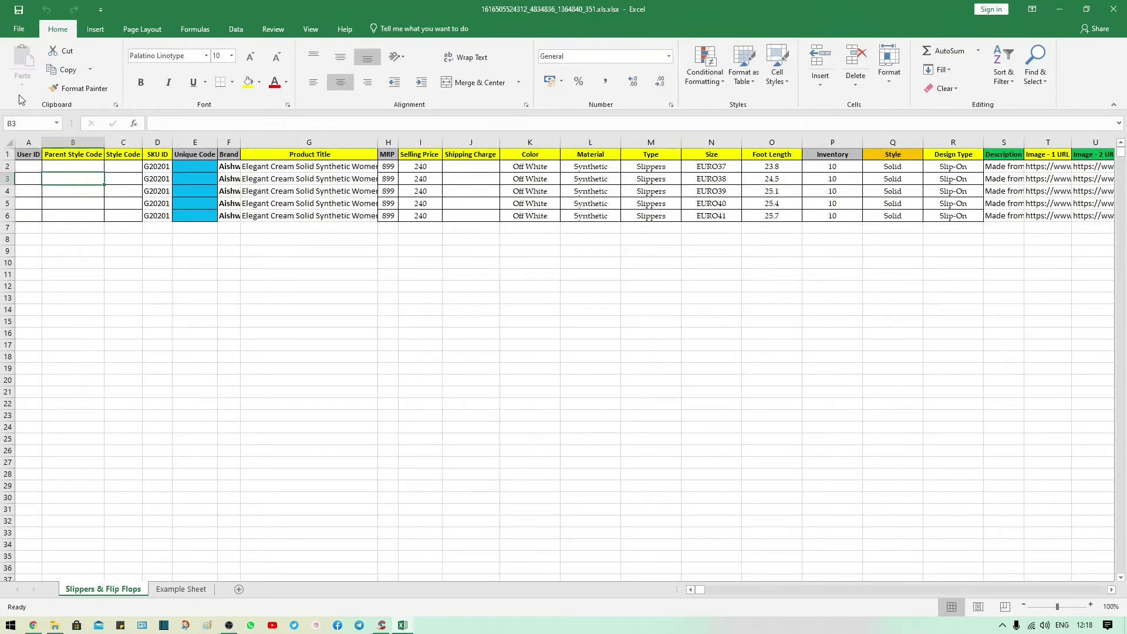
key("Right")
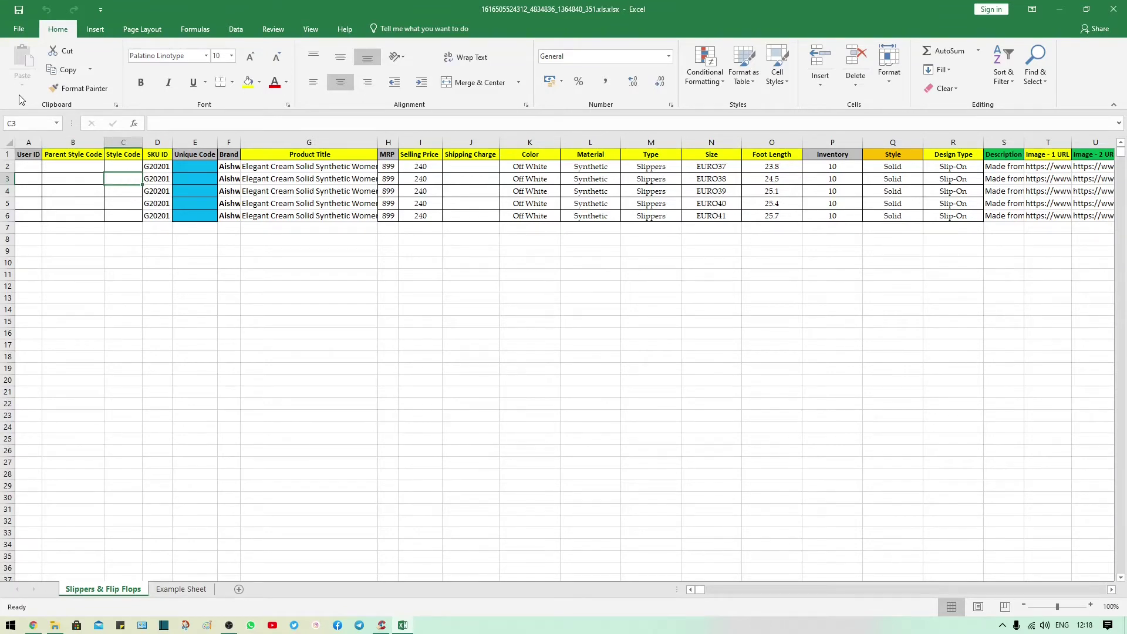
key("Right")
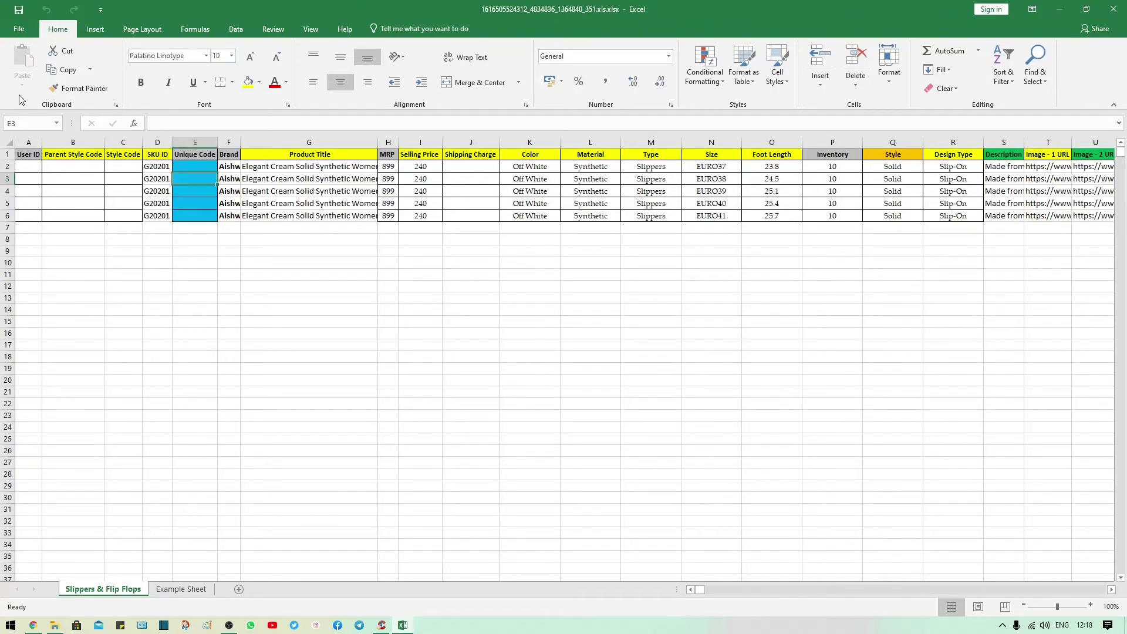
key("Right")
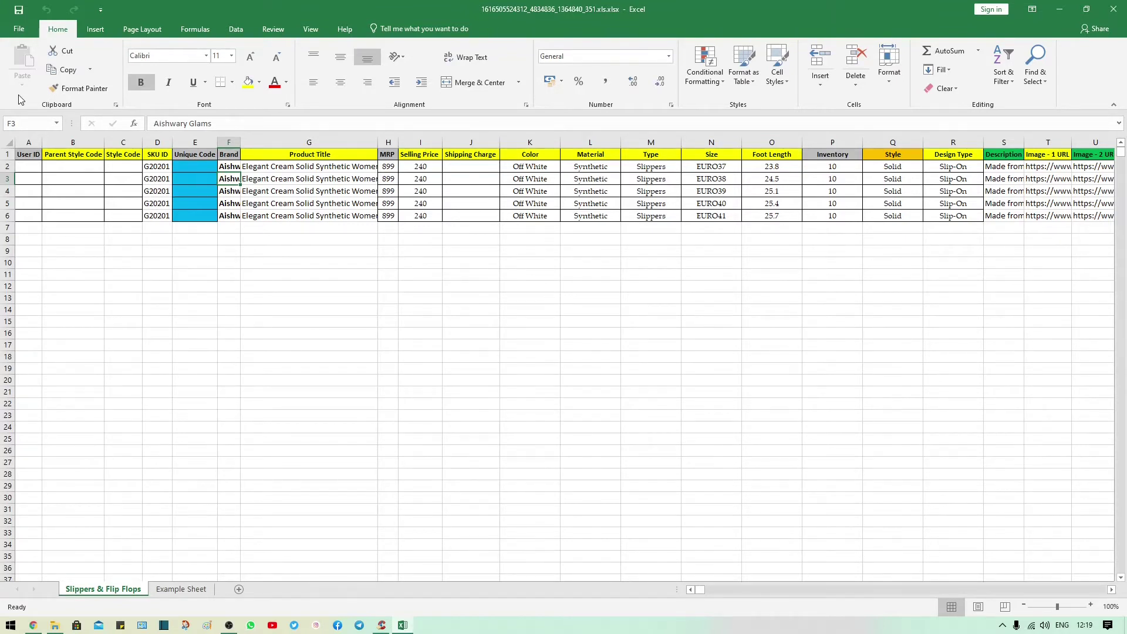
key("Right")
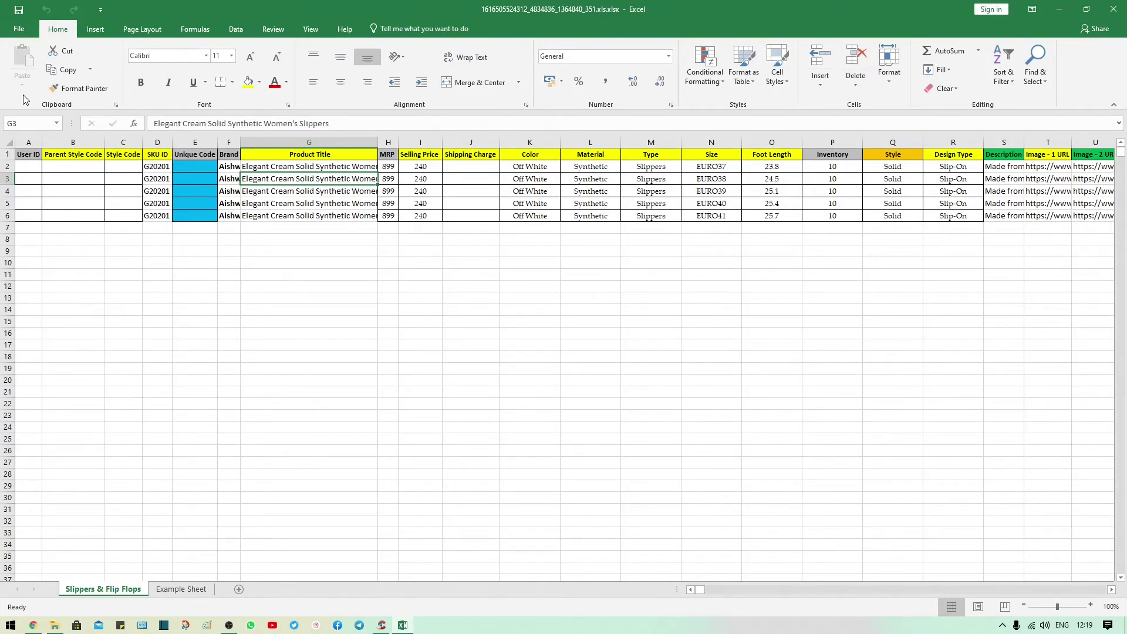
key("Right")
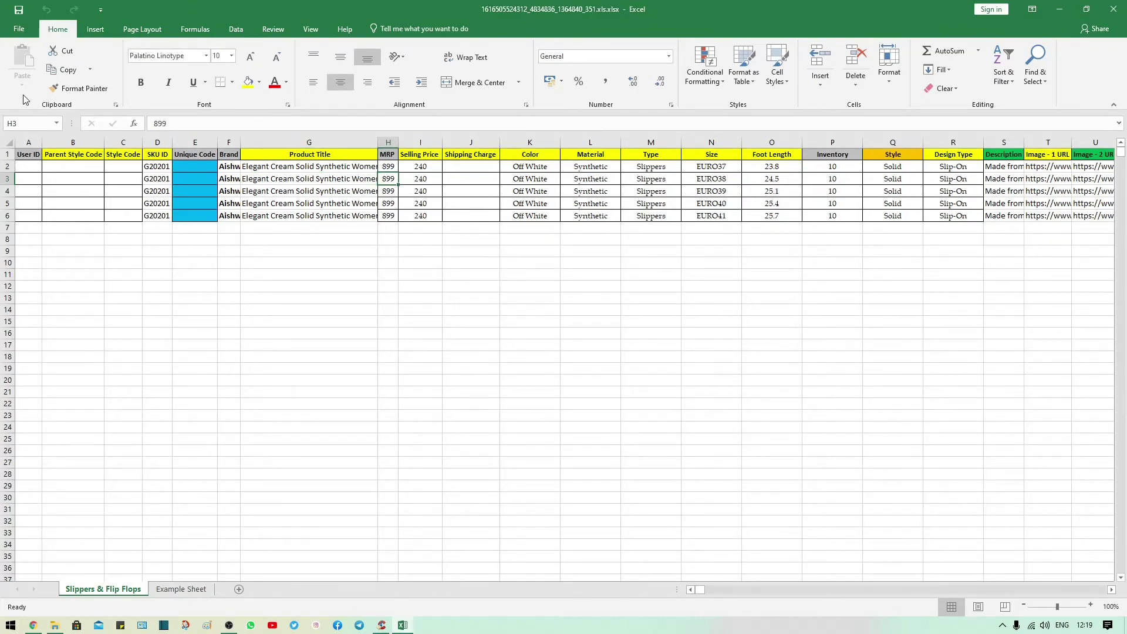
key("Right")
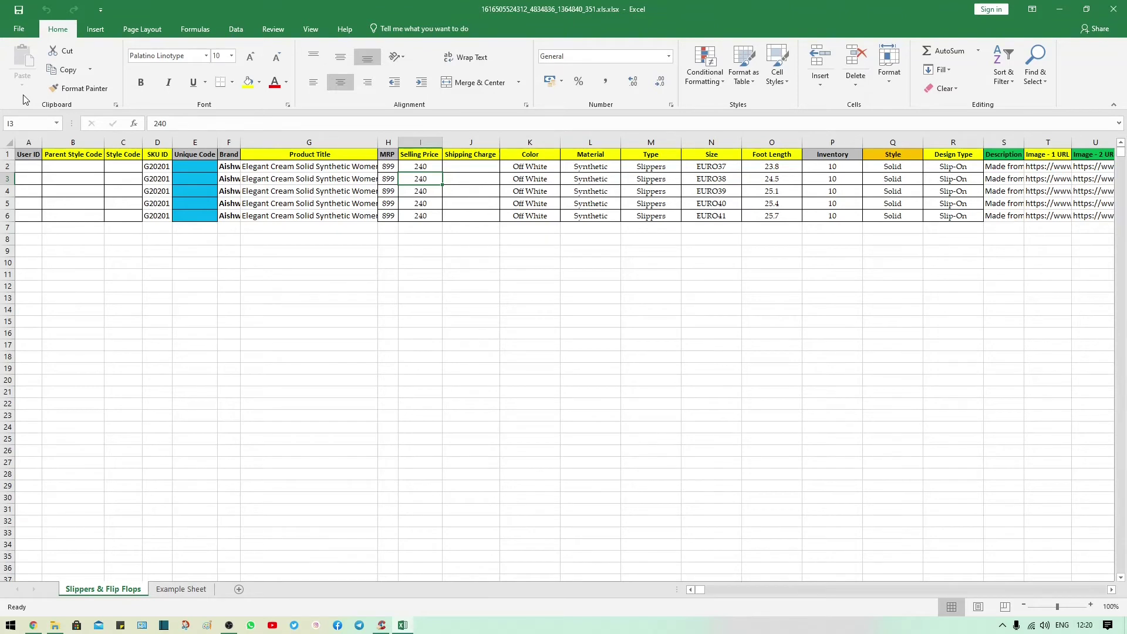
Step: Review the first row's values: Color Off White, Material Synthetic, Type Slippers, Size EURO38
key("Right")
key("Right")
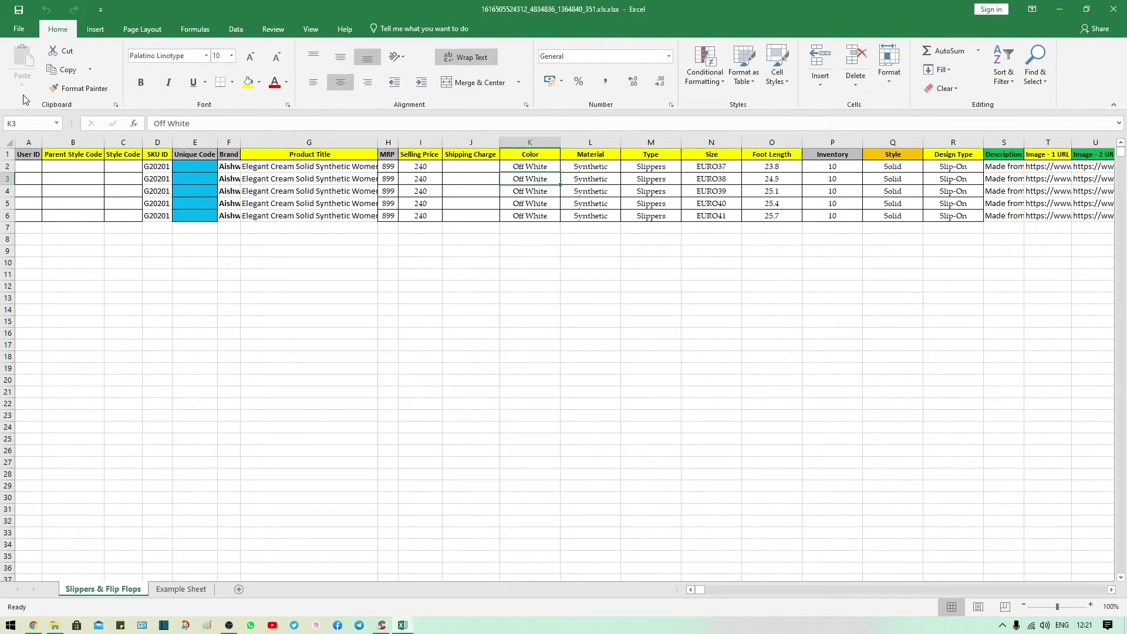
key("Right")
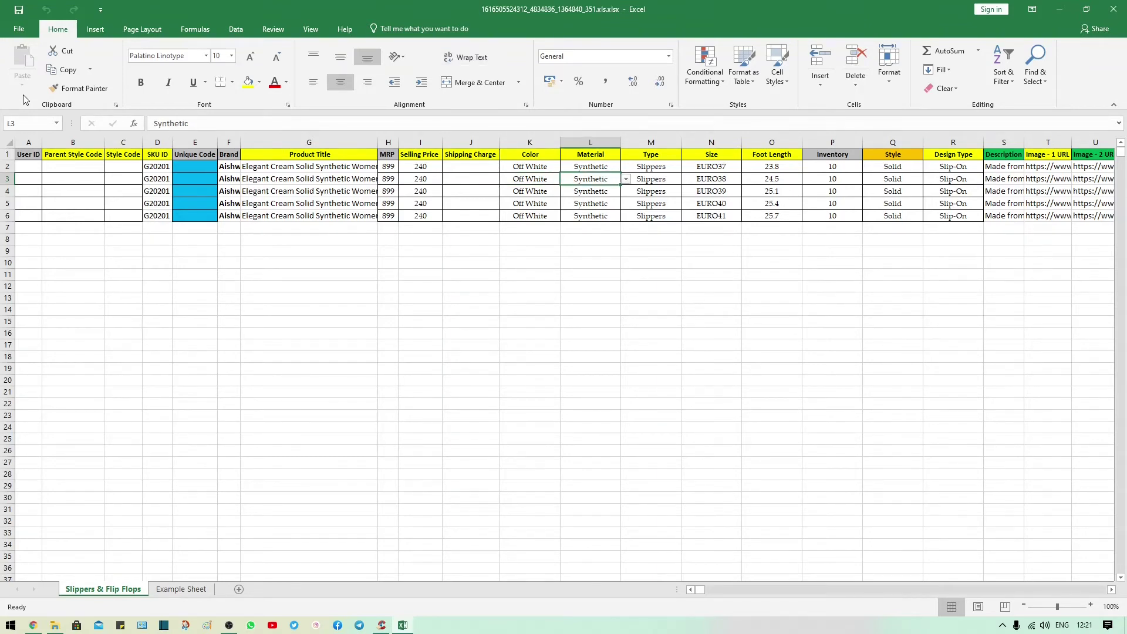
key("Right")
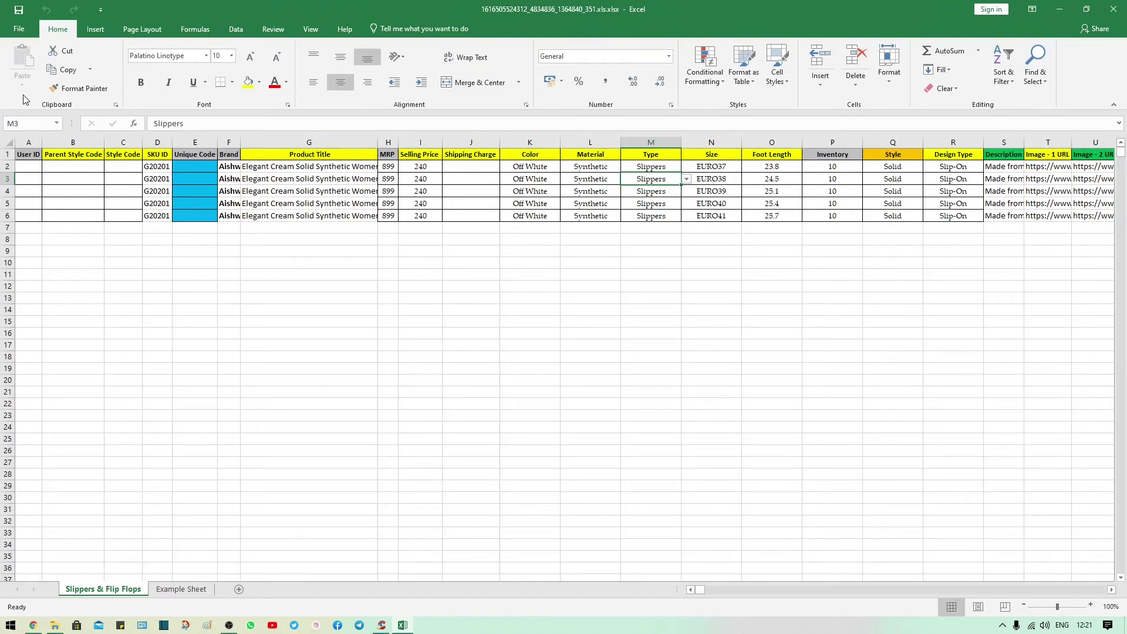
key("Left")
key("Left")
key("Right")
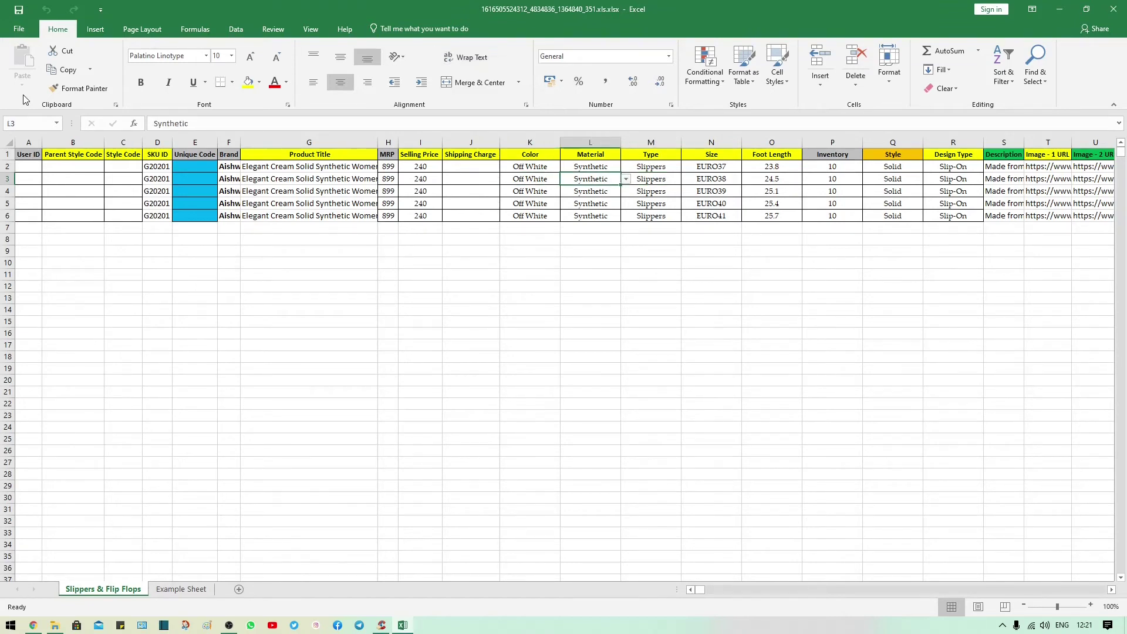
key("Right")
key("Right")
key("Right")
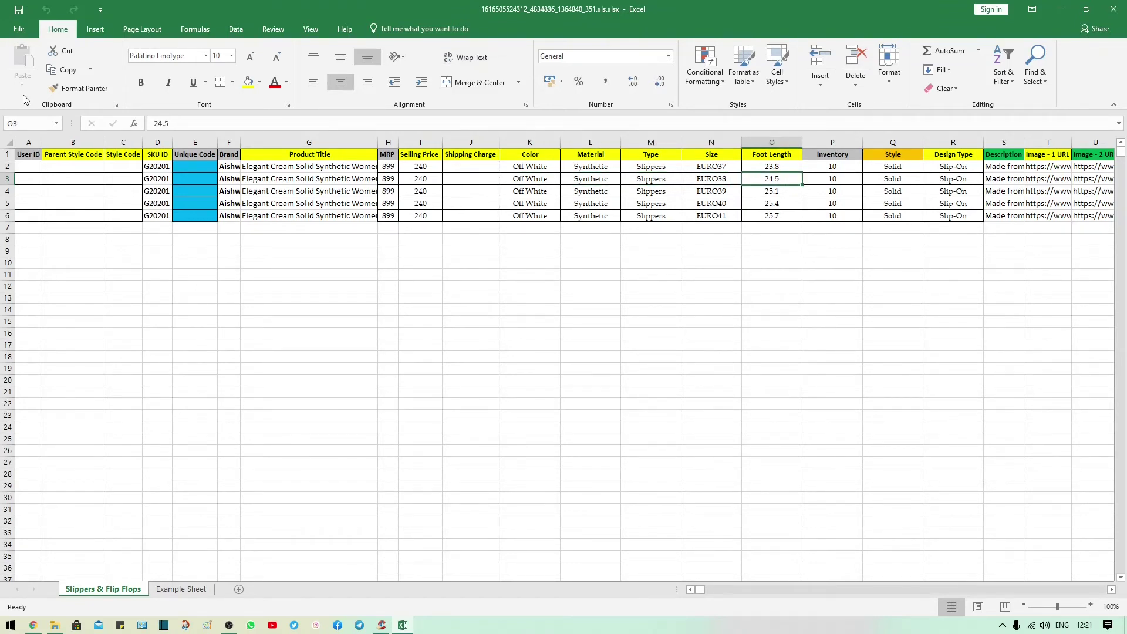
Step: Check the allowed values on the Example Sheet, then return to the Slippers & Flip Flops sheet
key("Left")
key("Left")
key("Left")
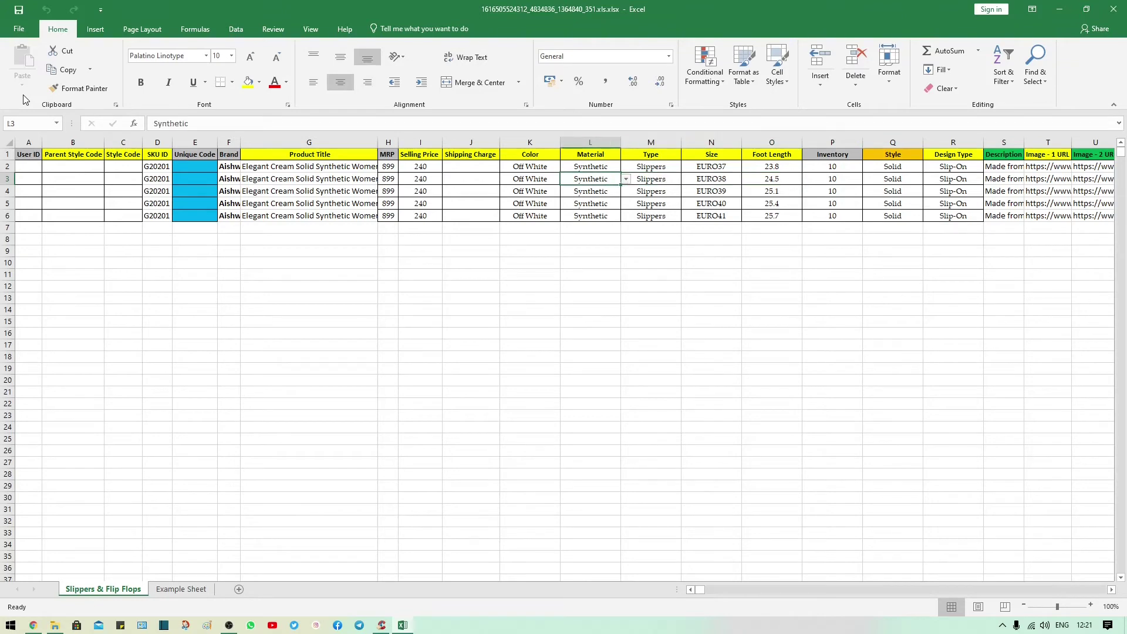
key("Left")
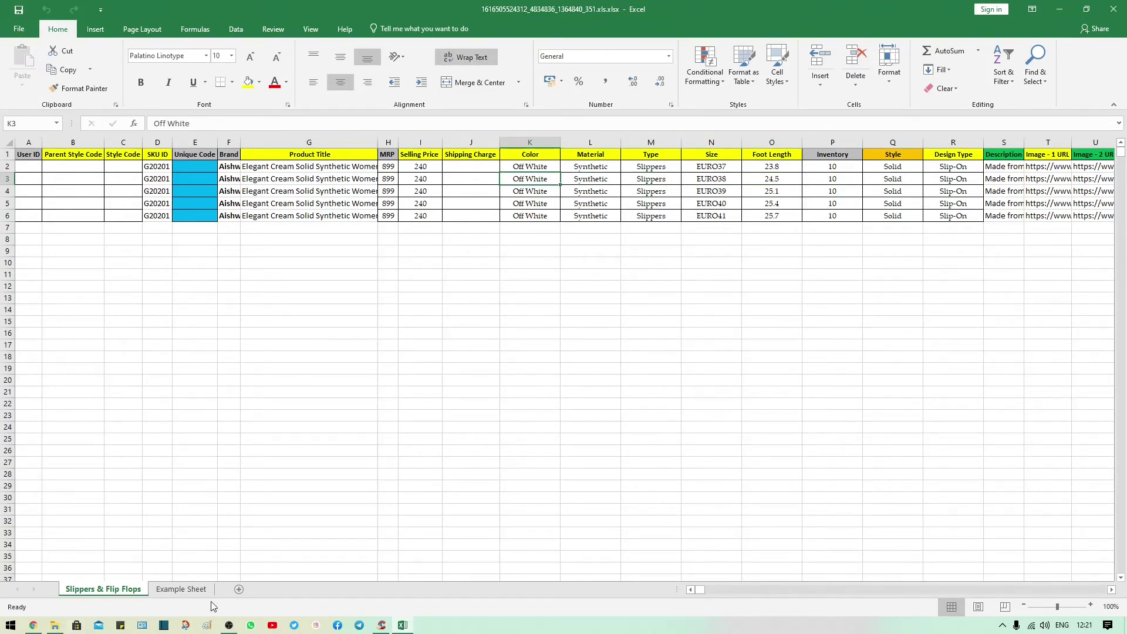
left_click(182, 588)
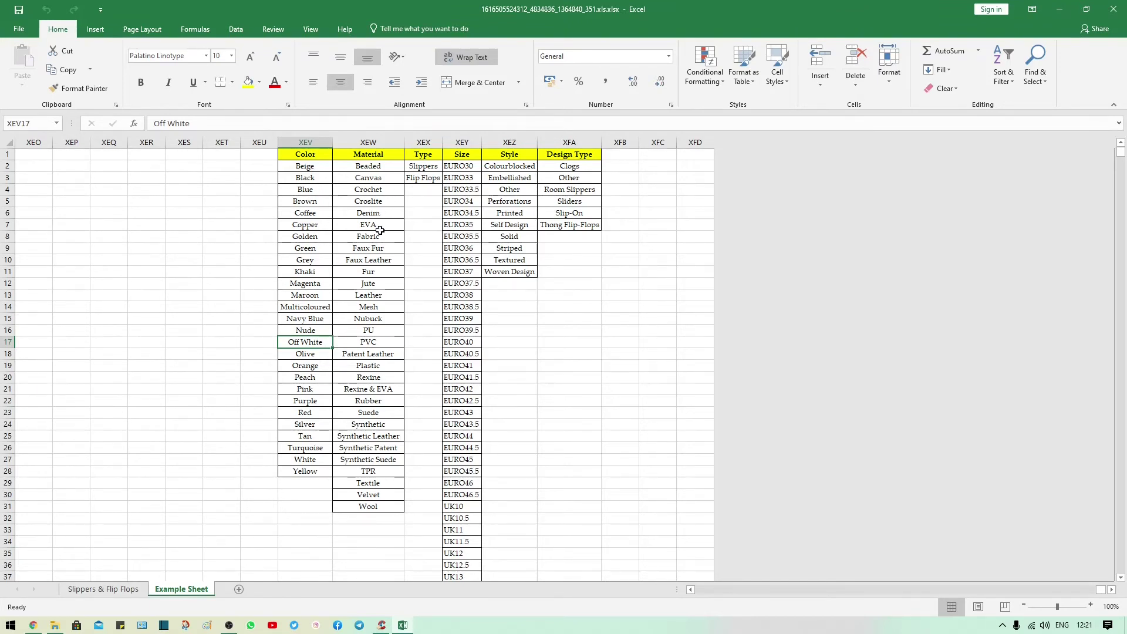
left_click(103, 589)
key("Right")
key("Right")
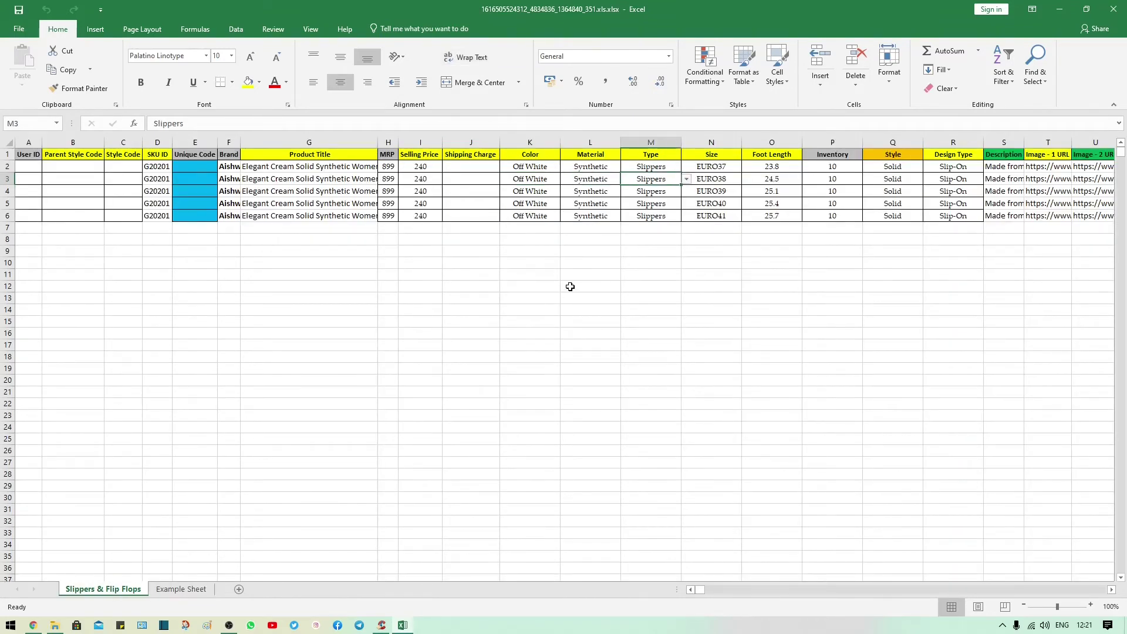
key("Right")
key("Right")
key("Right")
key("Right")
key("Right")
key("Right")
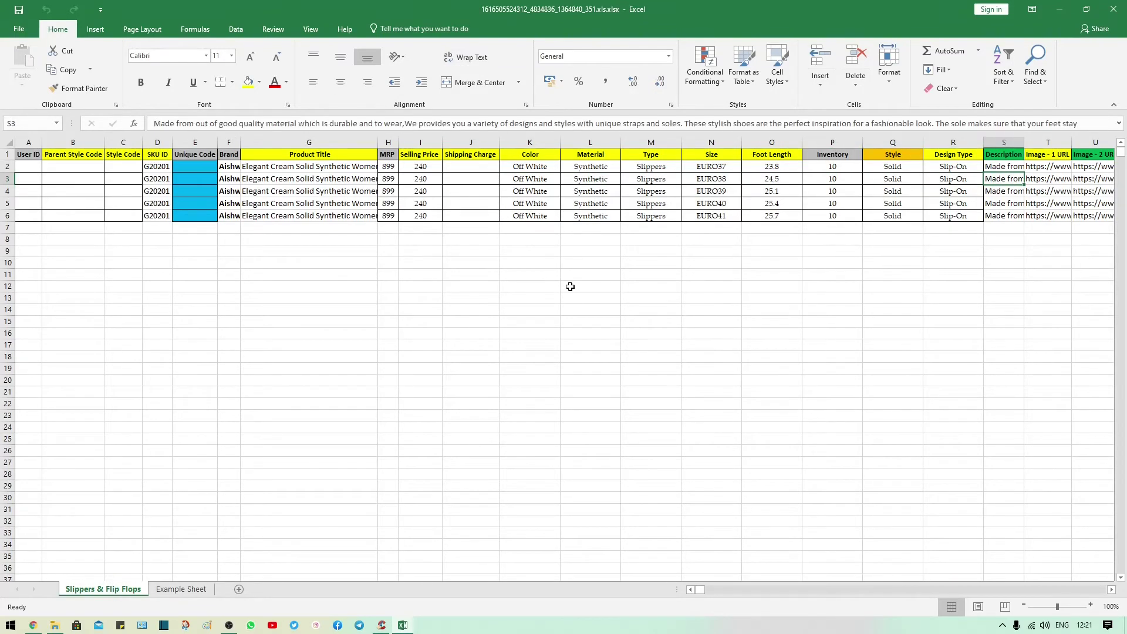
key("Up")
key("Up")
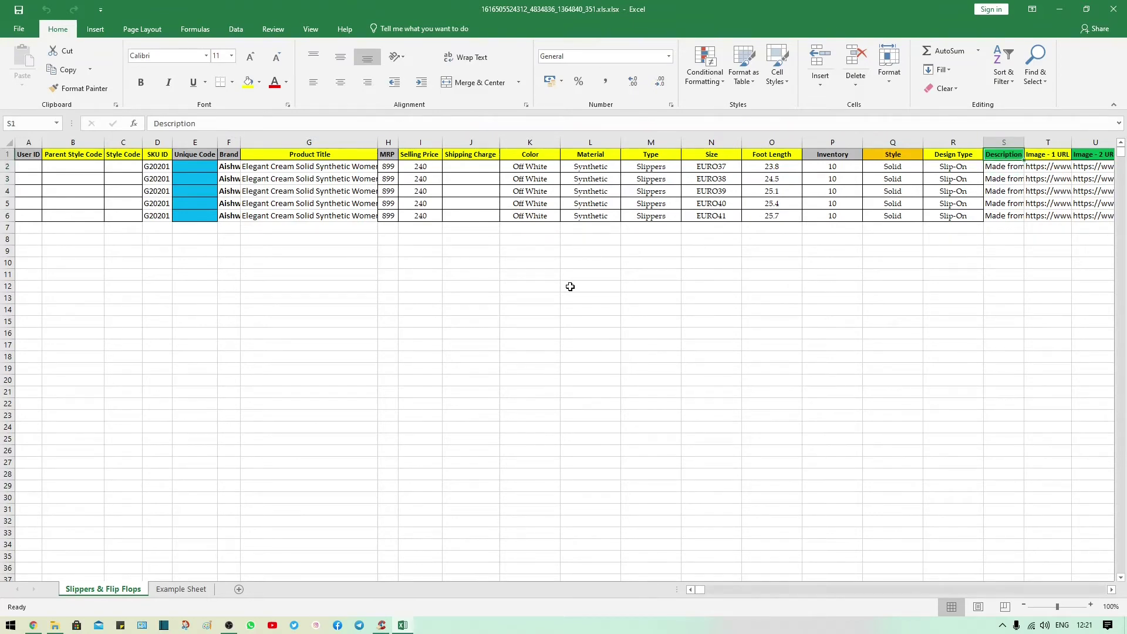
key("Down")
key("Down")
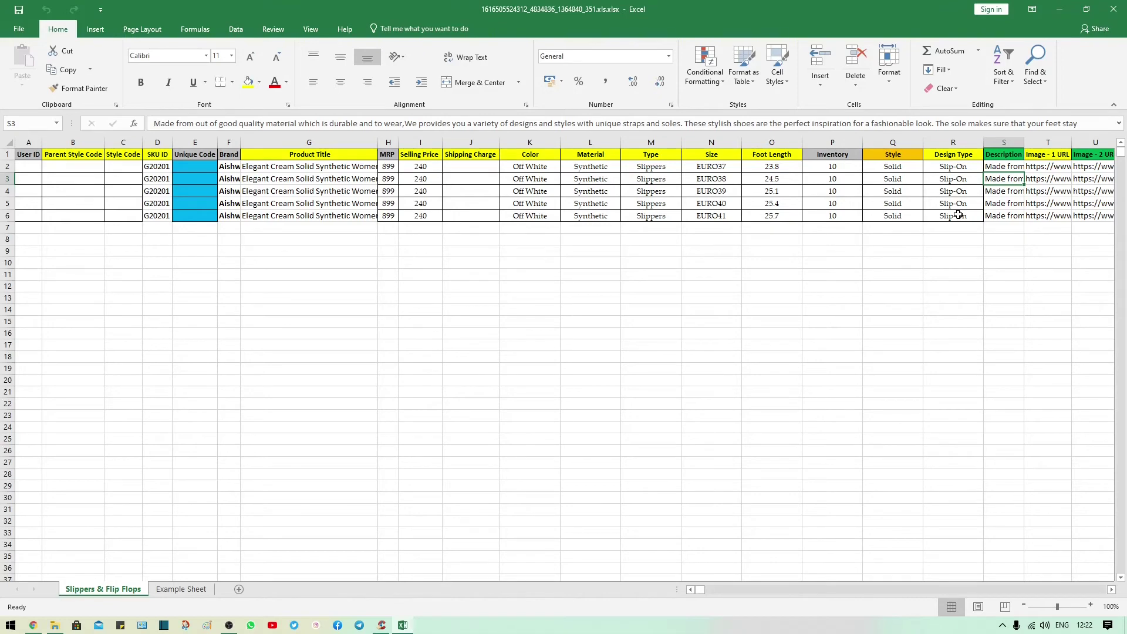
key("Right")
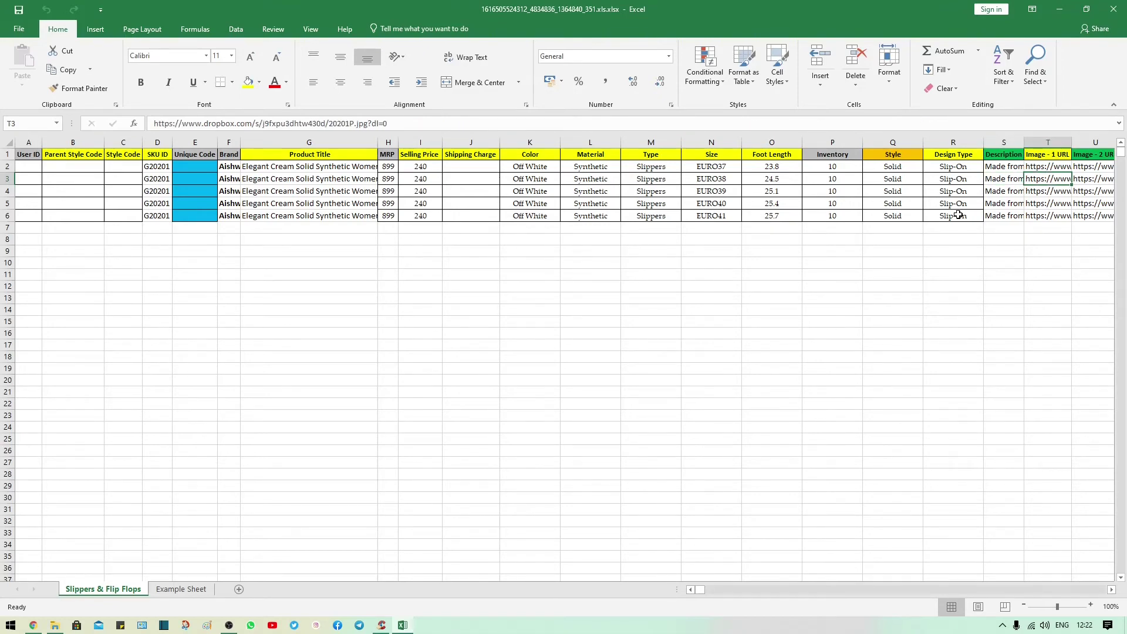
scroll(958, 215, "right", 1)
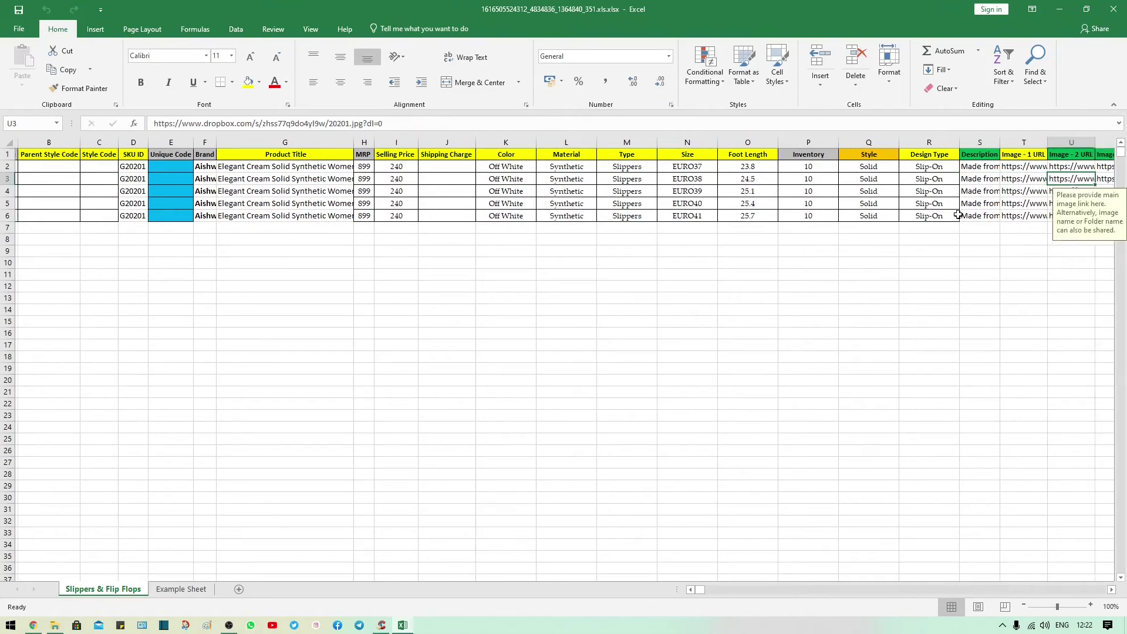
scroll(958, 215, "right", 1)
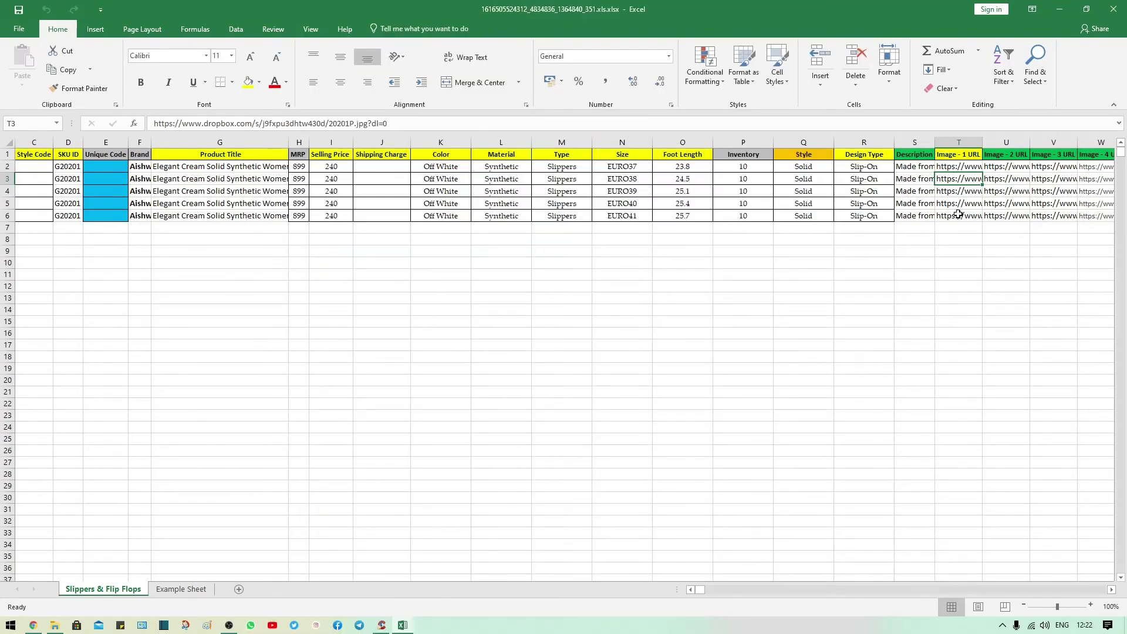
key("Right")
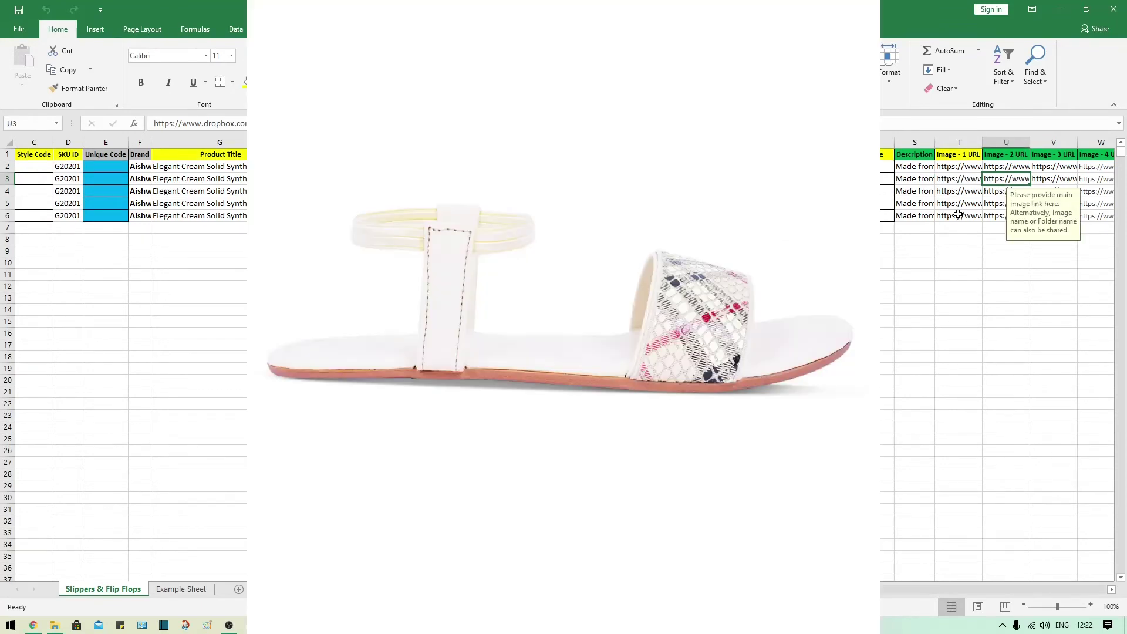
key("Right")
key("Right")
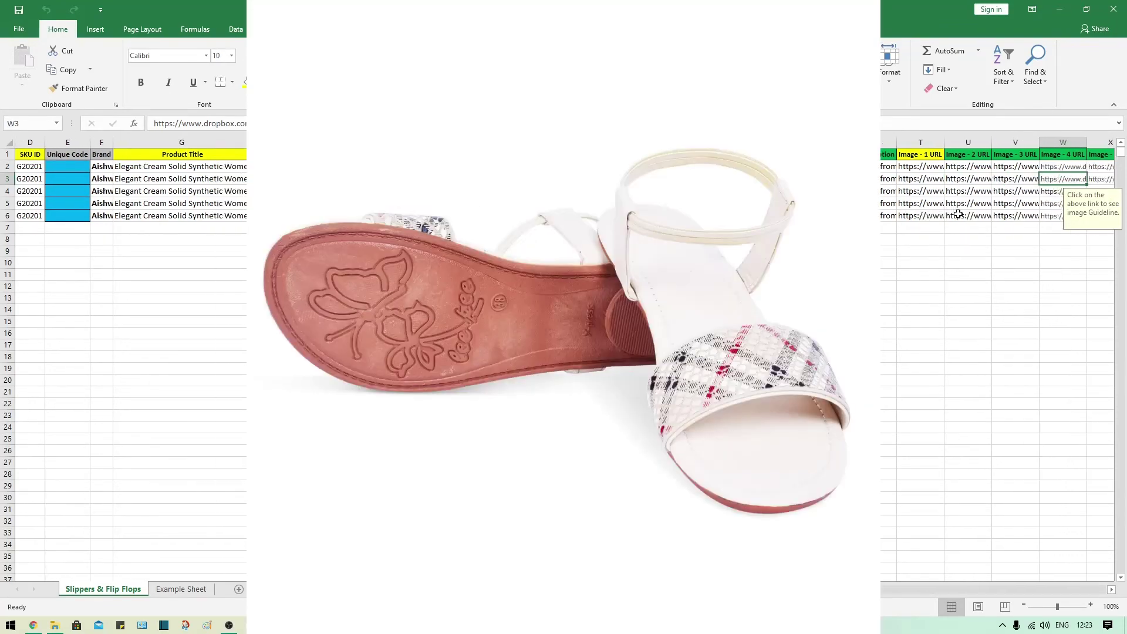
key("Left")
key("Left")
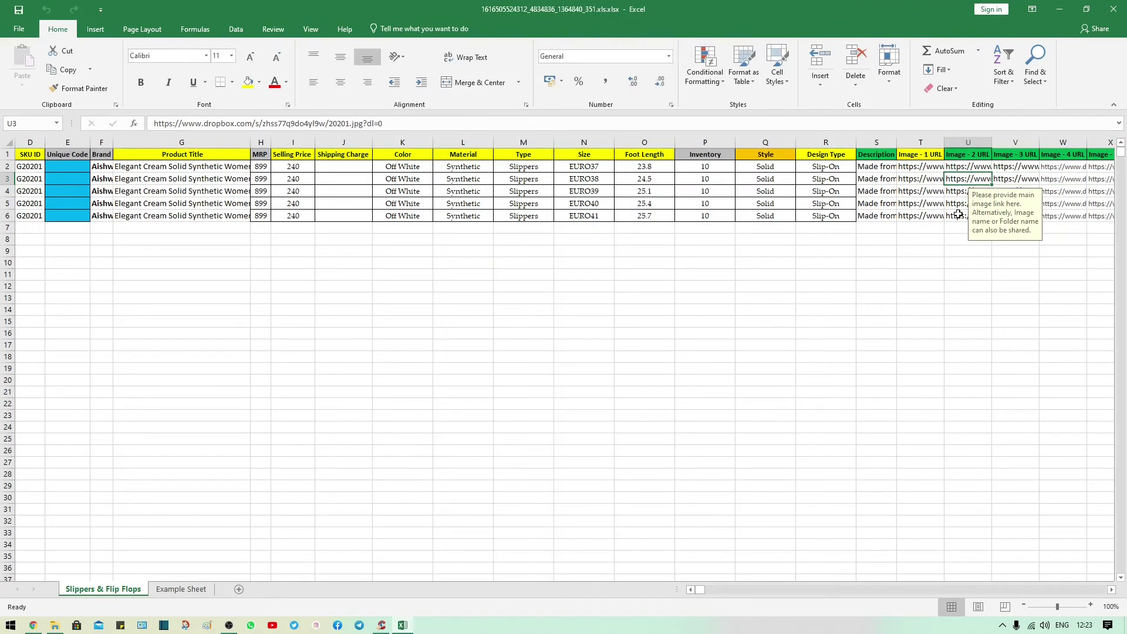
key("Right")
key("Left")
key("Left")
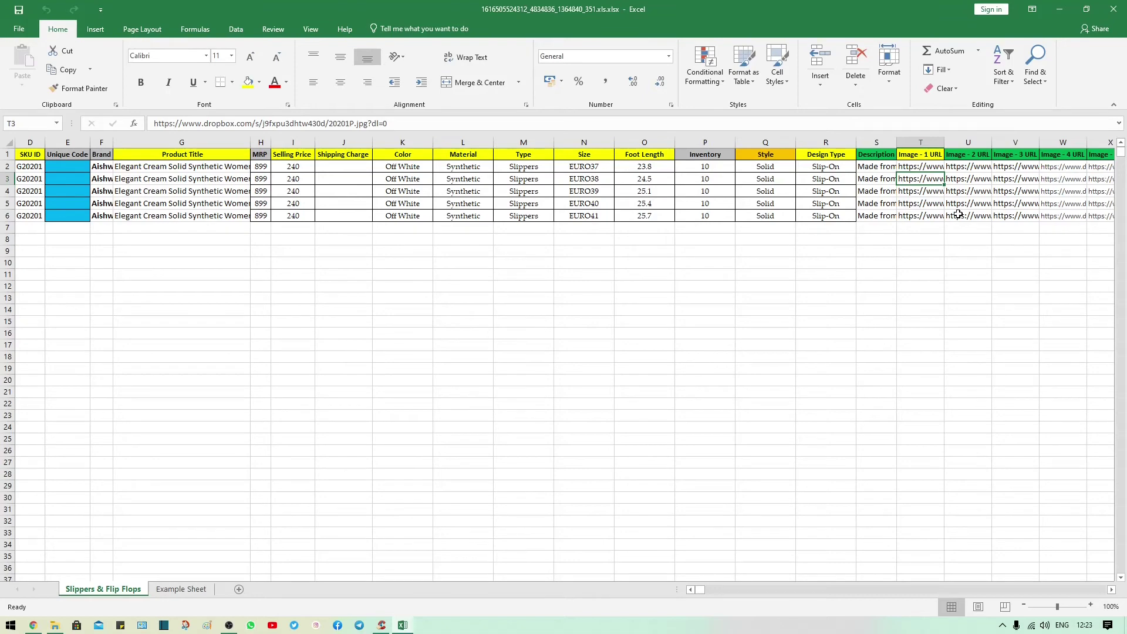
key("Right")
key("Right")
key("Right")
key("Right")
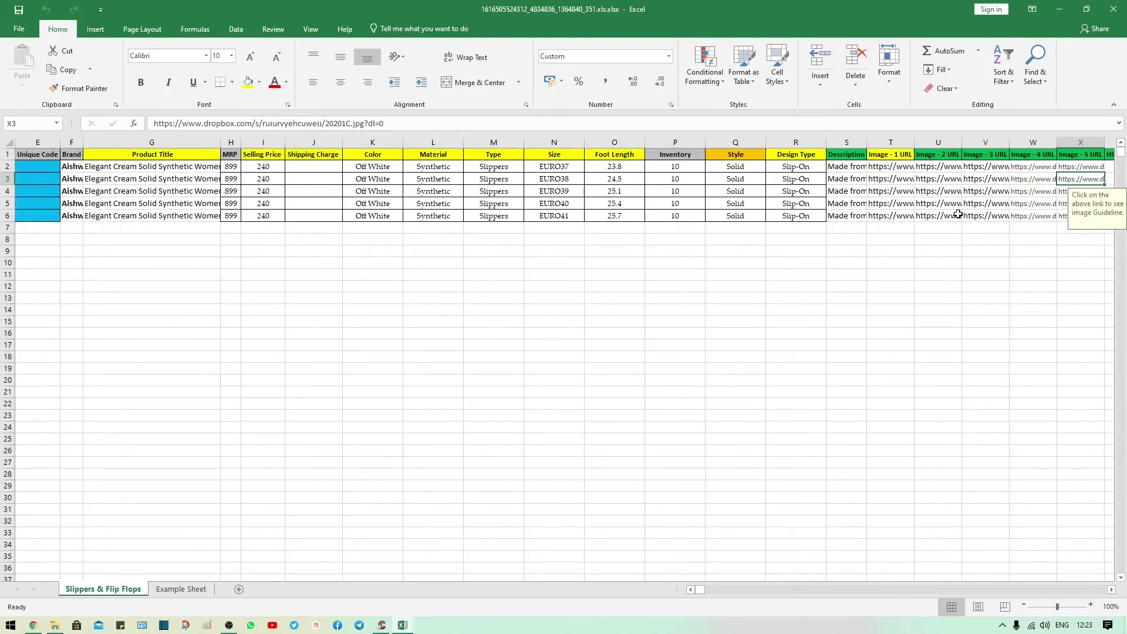
key("Right")
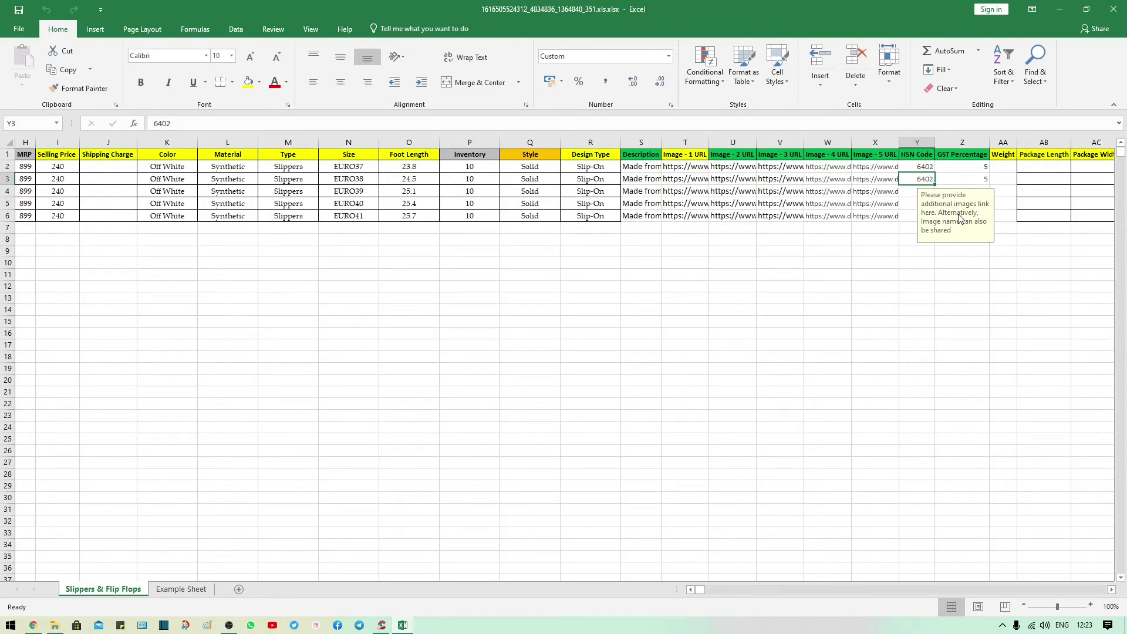
key("Right")
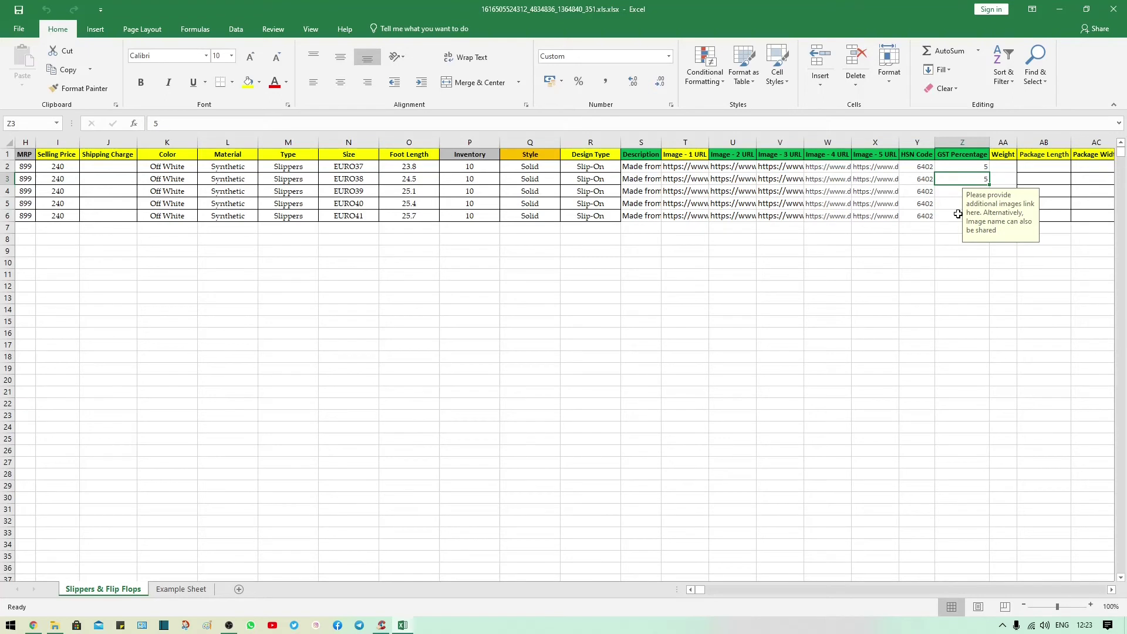
key("Right")
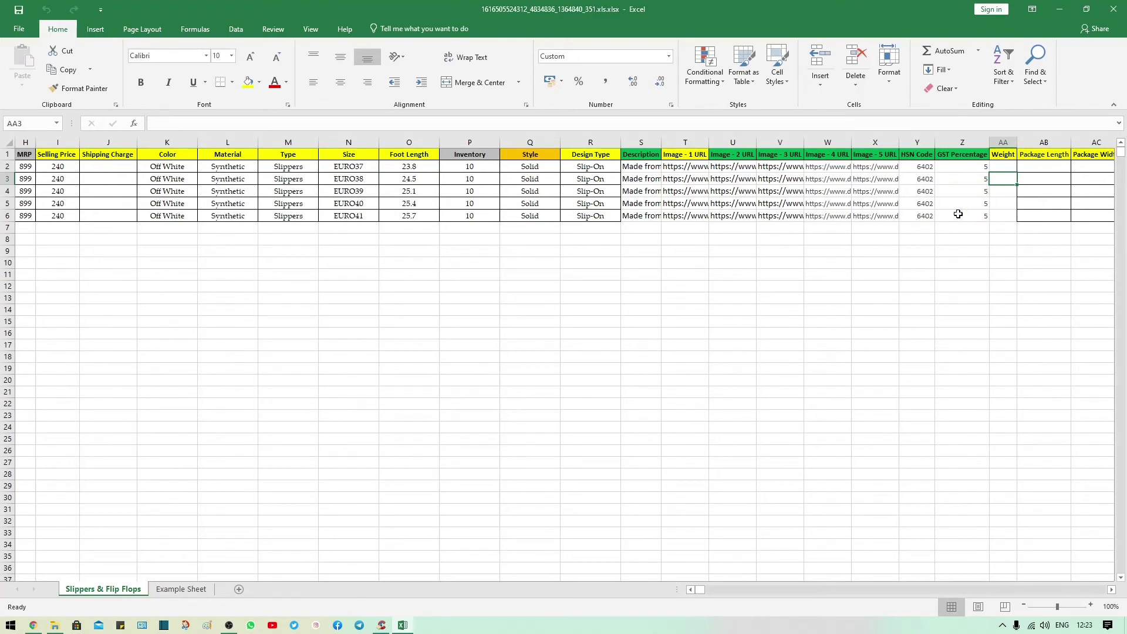
key("Right")
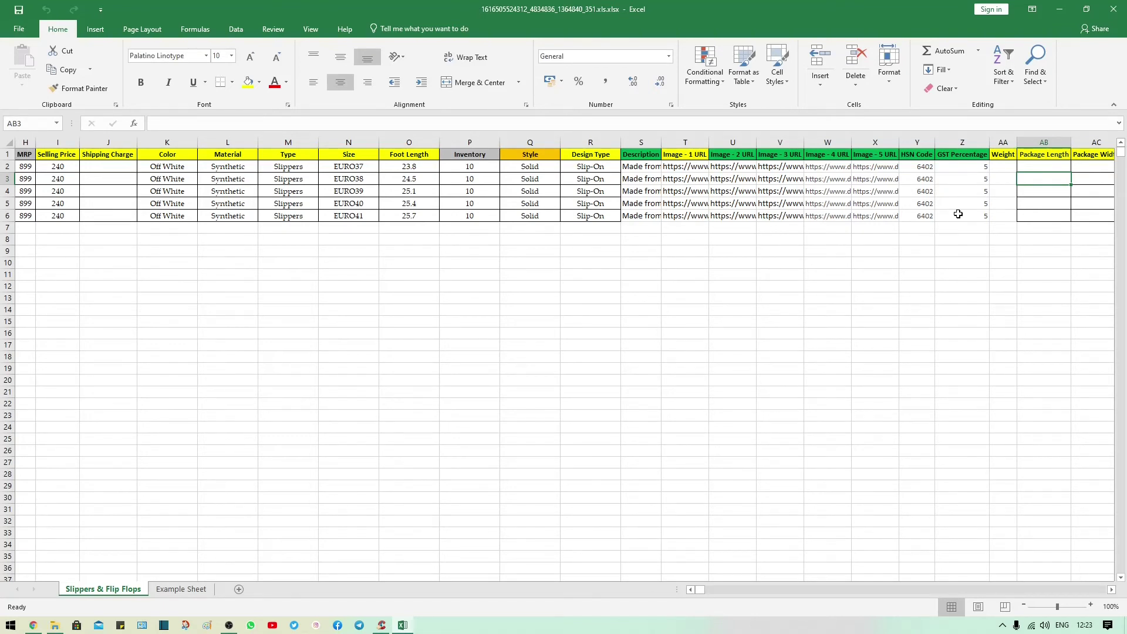
key("Right")
key("Right")
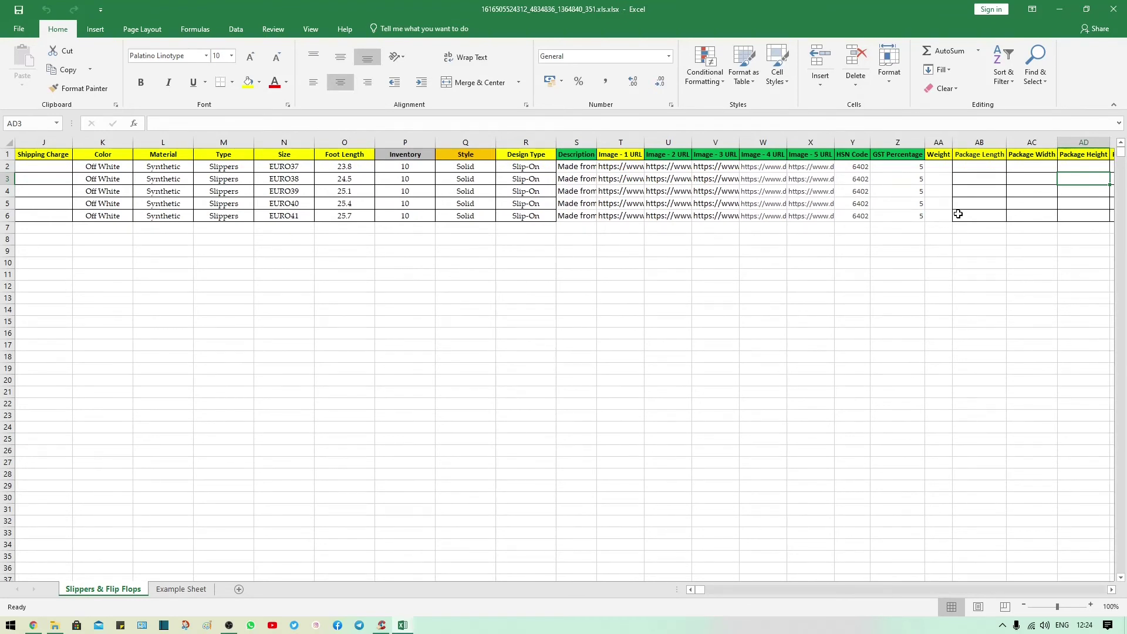
key("Left")
key("Left")
key("Left")
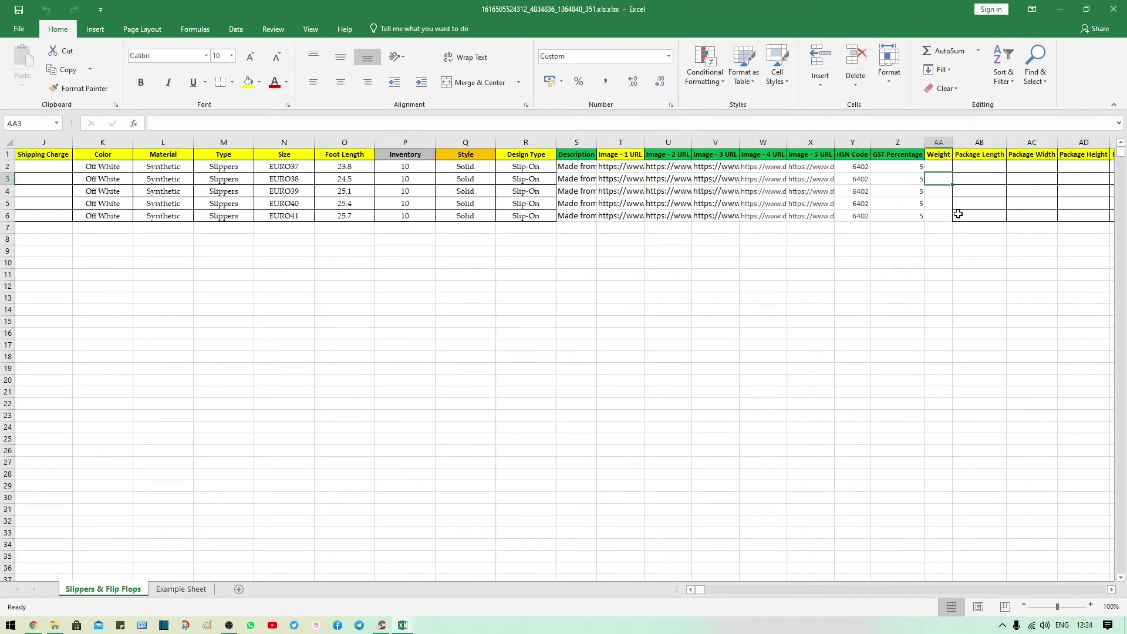
key("Right")
key("Right")
key("Right")
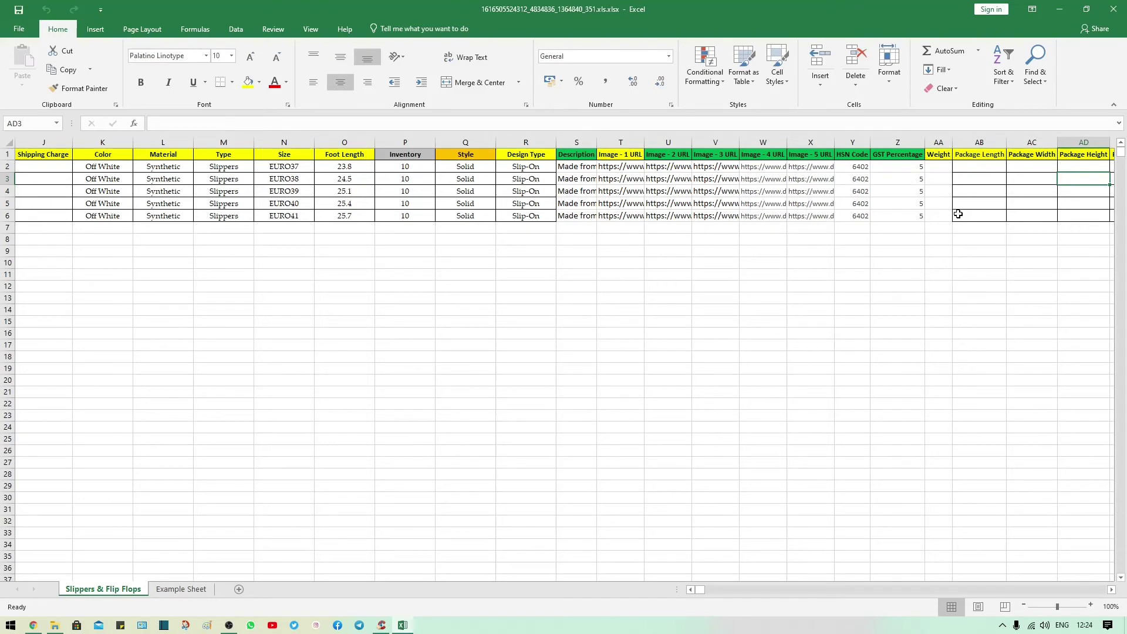
key("Right")
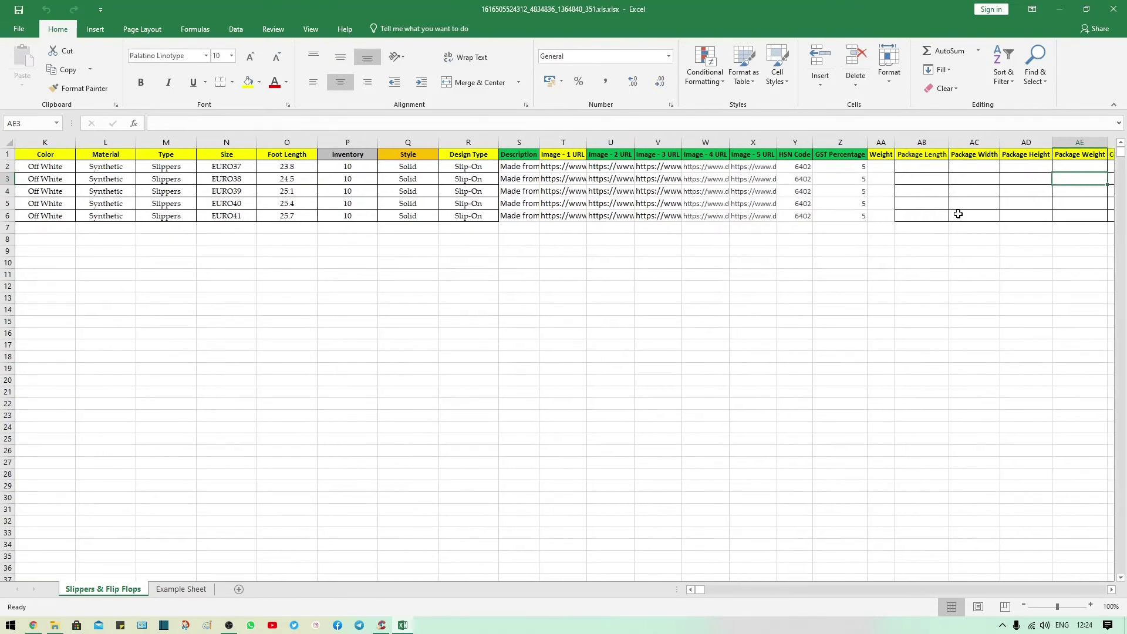
key("Right")
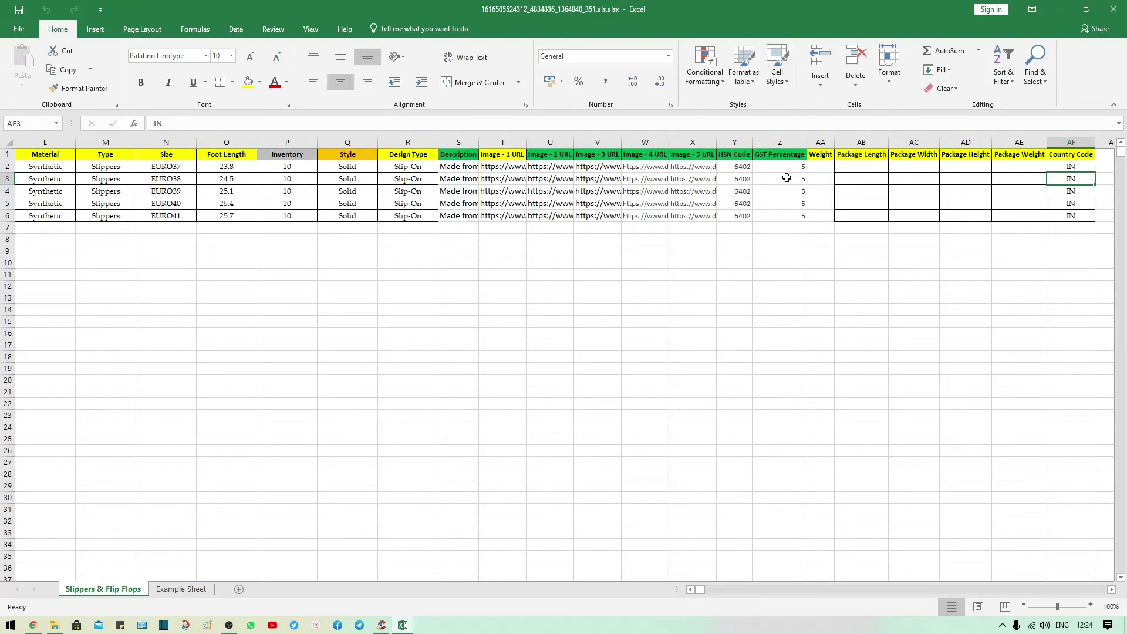
left_click(826, 215)
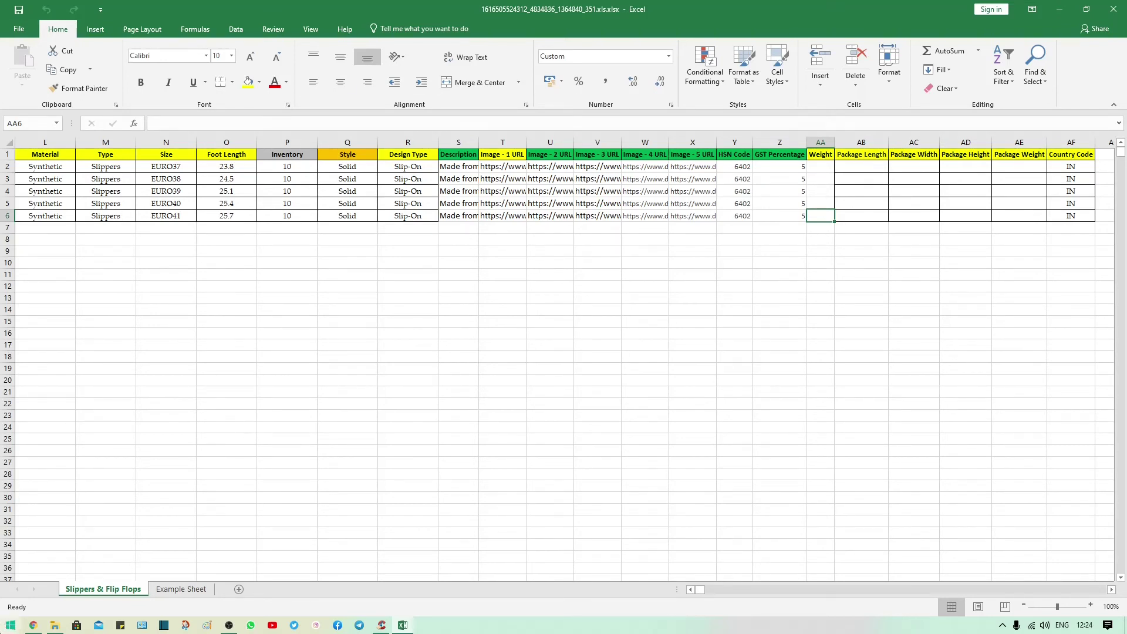
left_click(32, 621)
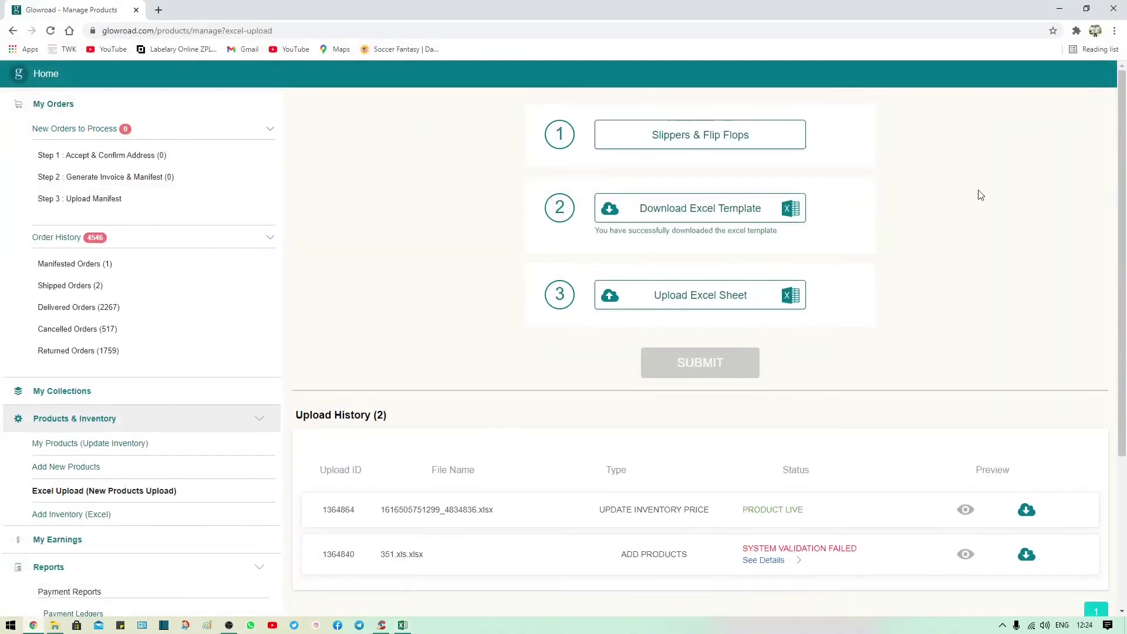
scroll(861, 499, "down", 3)
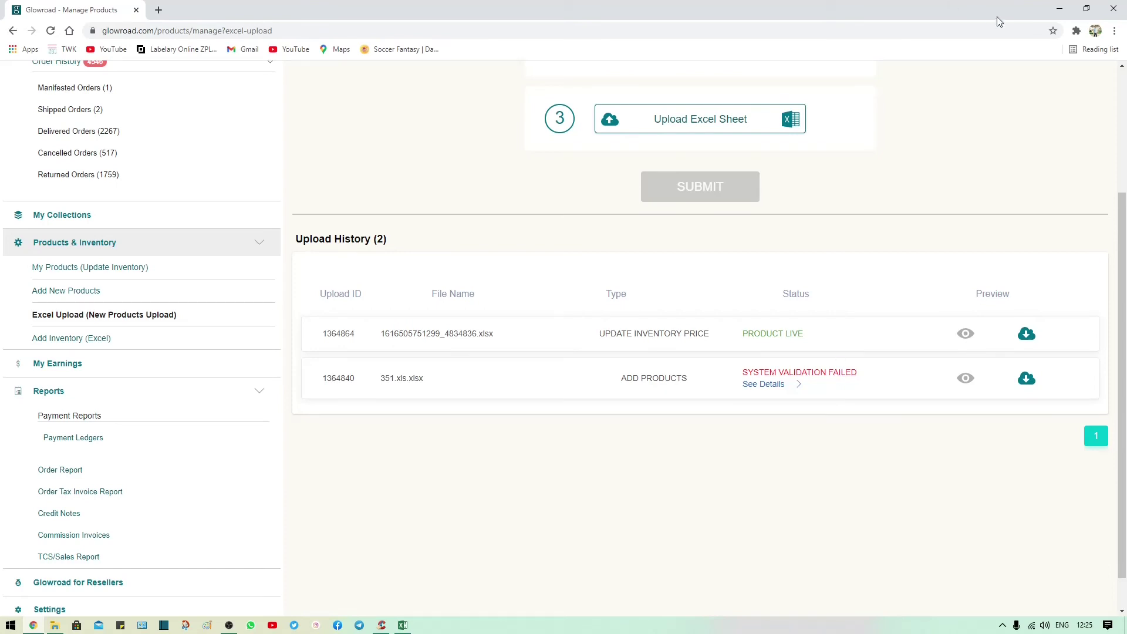
left_click(1069, 10)
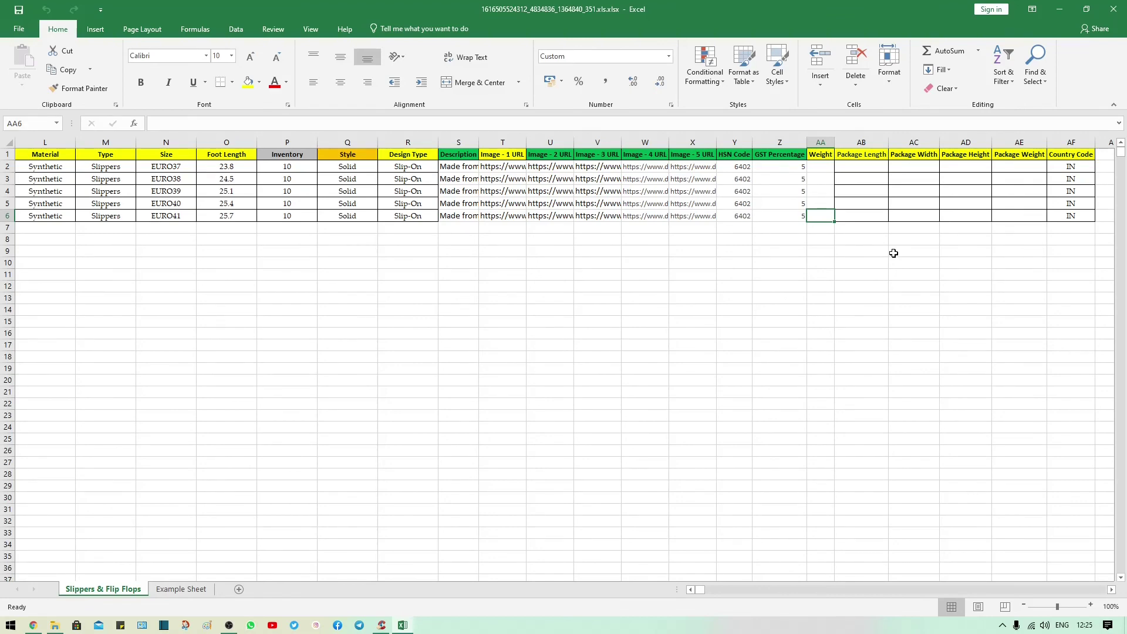
Step: Switch to Chrome's My Products page and scroll through the 103 In Stock slipper listings
key("alt+Tab")
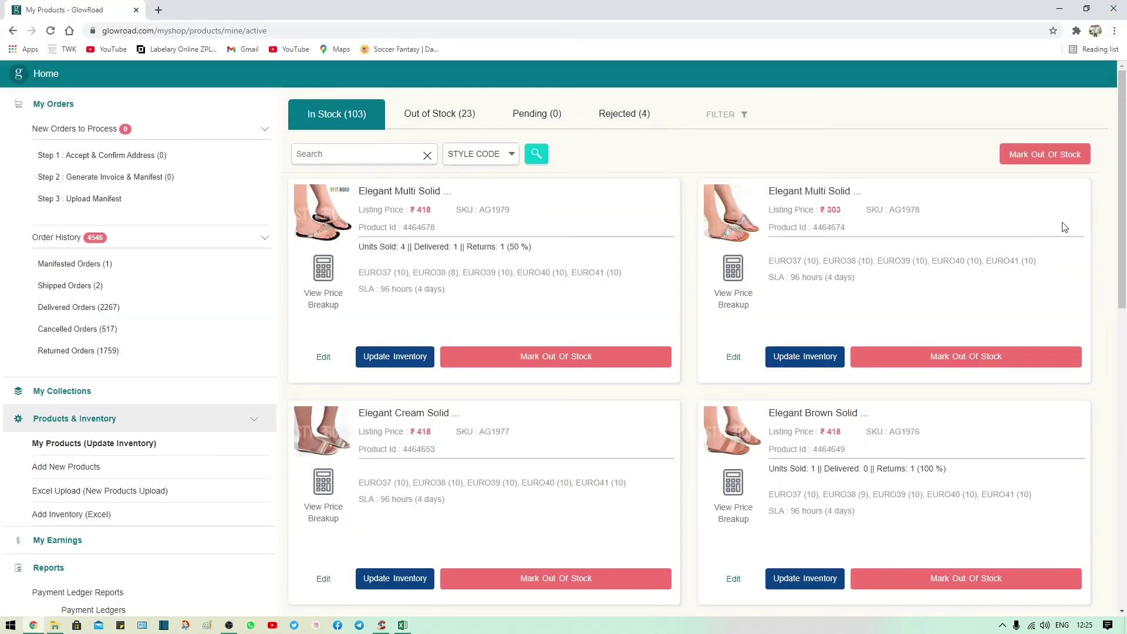
scroll(1069, 229, "down", 2)
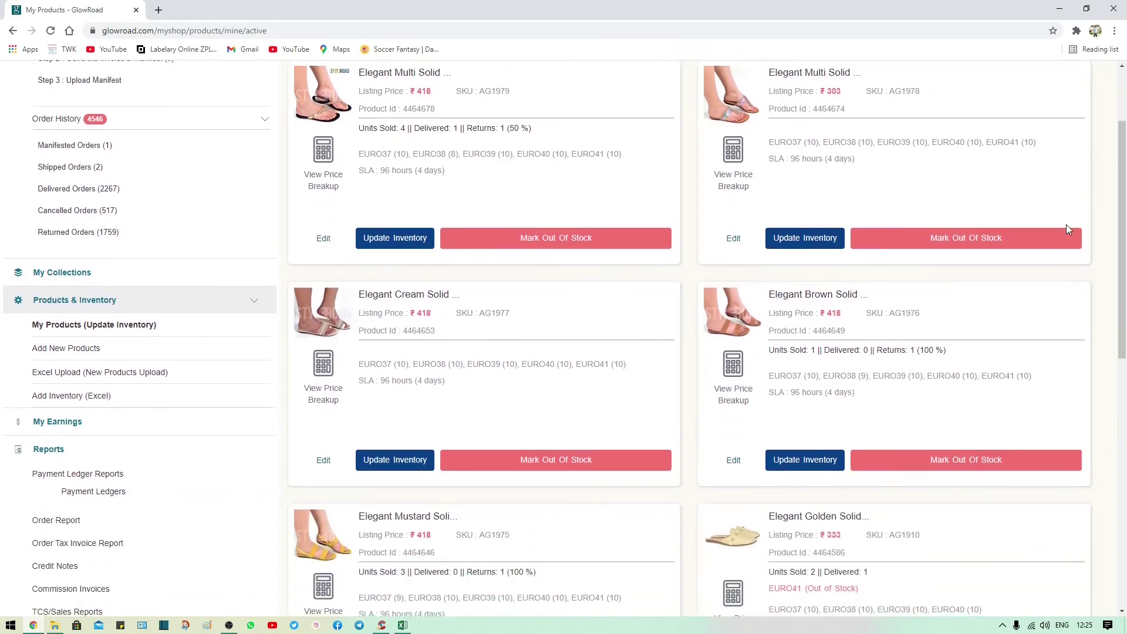
scroll(1068, 229, "down", 1)
scroll(1069, 229, "down", 4)
scroll(1070, 229, "down", 2)
scroll(1070, 229, "down", 3)
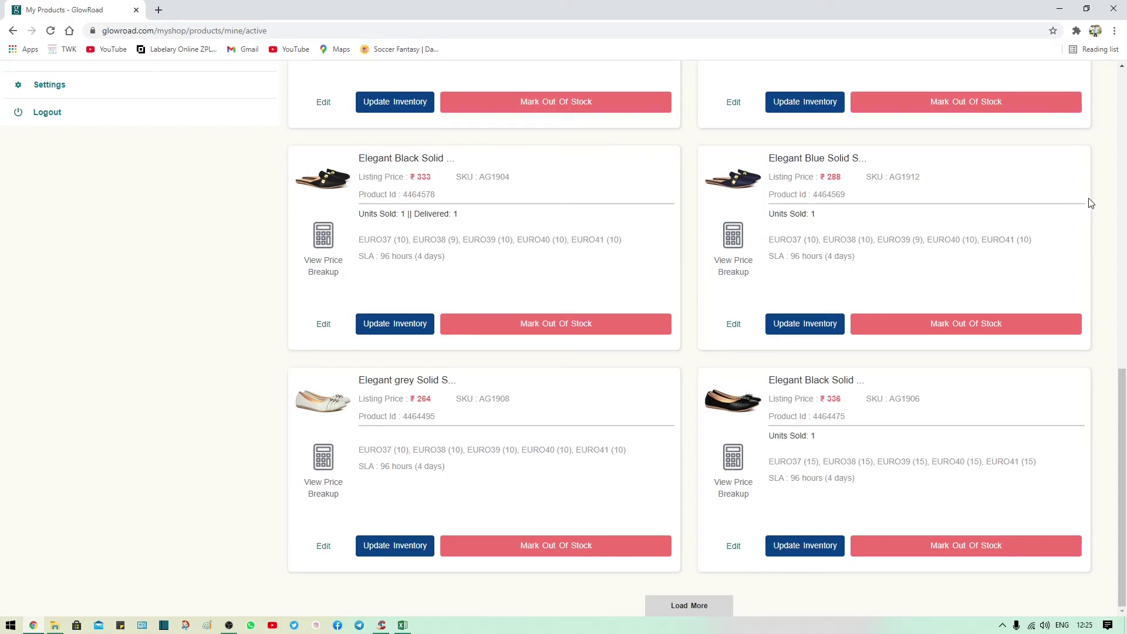
scroll(888, 121, "up", 7)
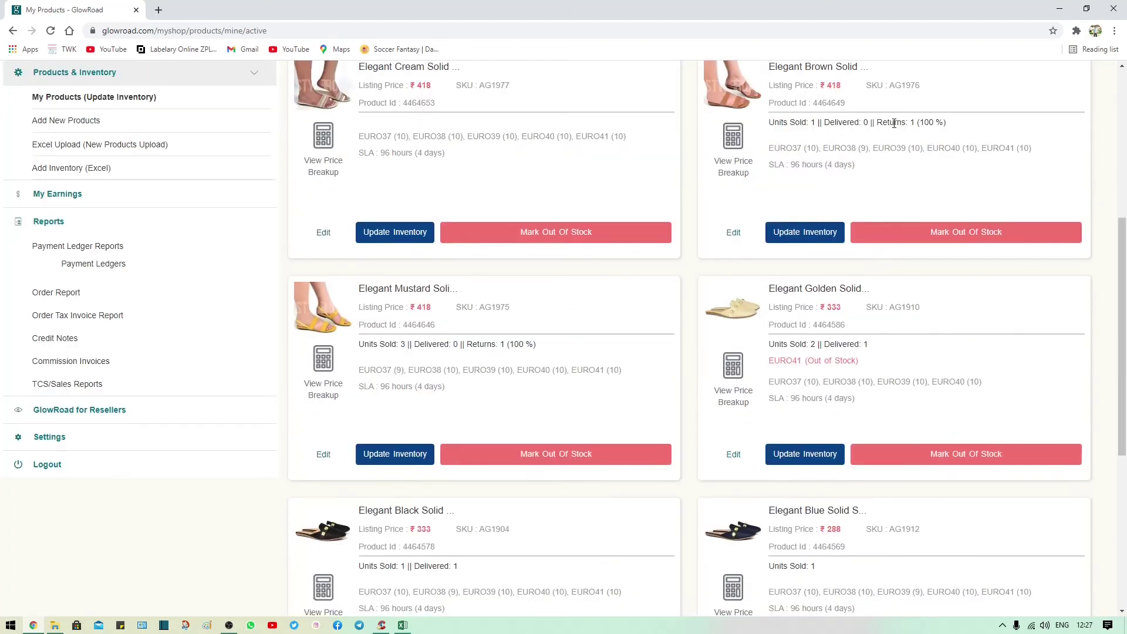
scroll(892, 124, "up", 4)
scroll(896, 128, "up", 3)
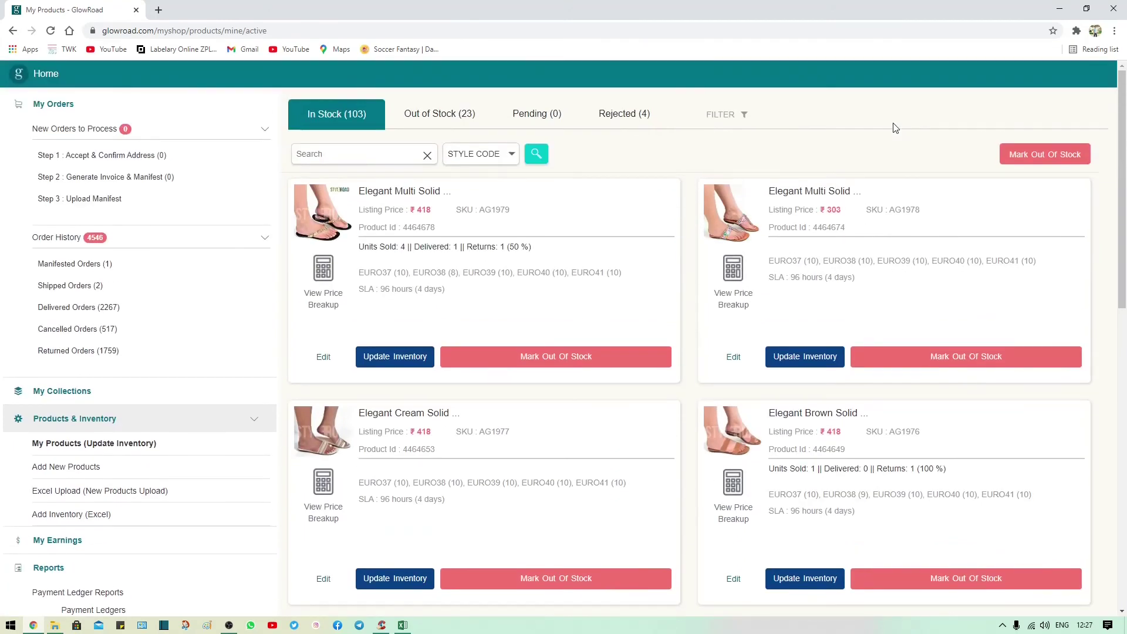